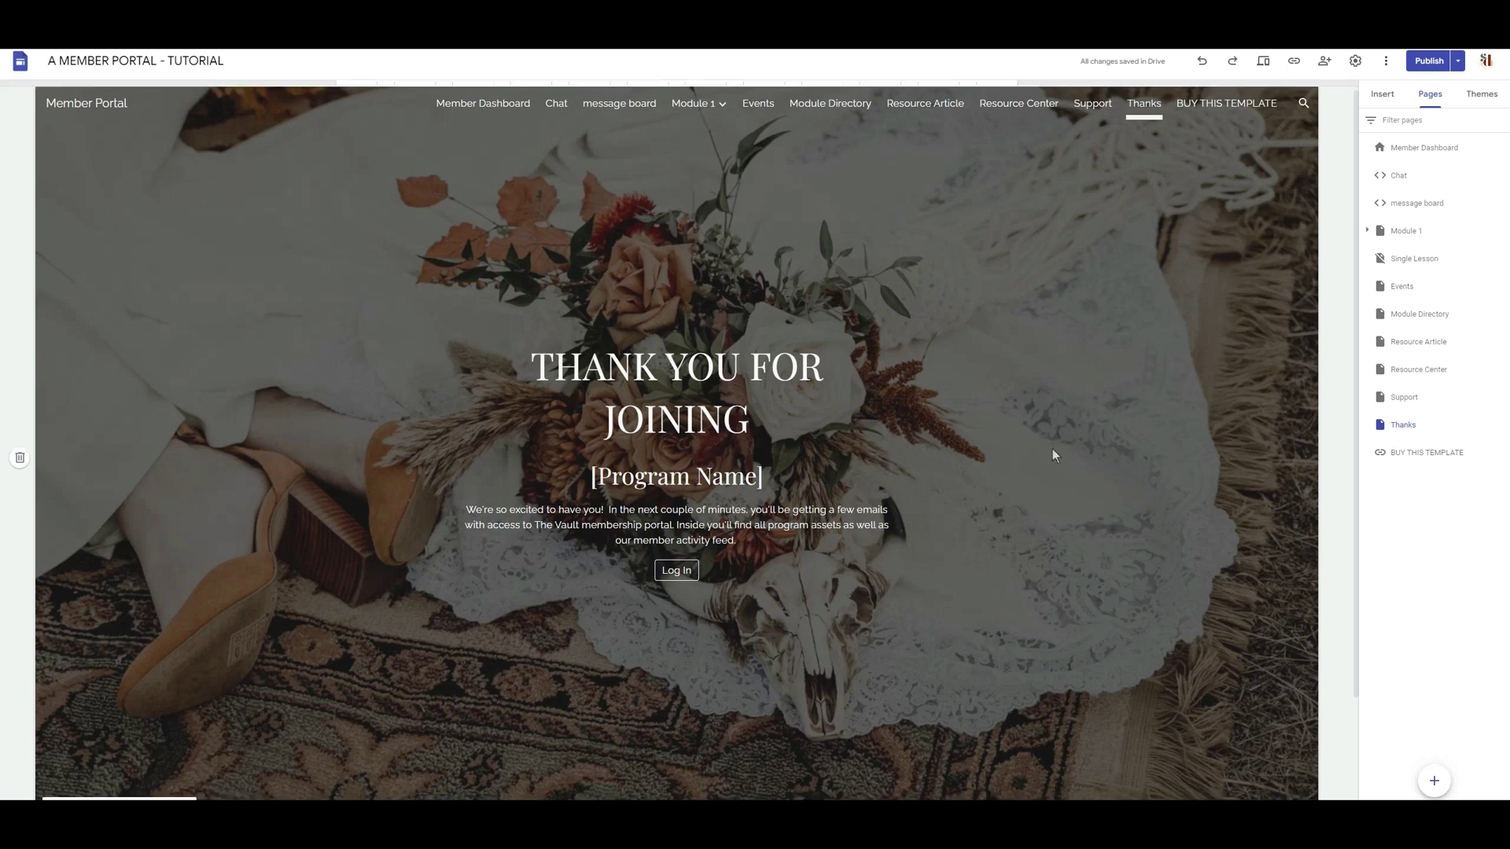
# Return to the Sites home and open the LASHEY - LR 2023 site in the editor
pyautogui.scroll(-2, 1052, 444)
pyautogui.scroll(2, 1053, 440)
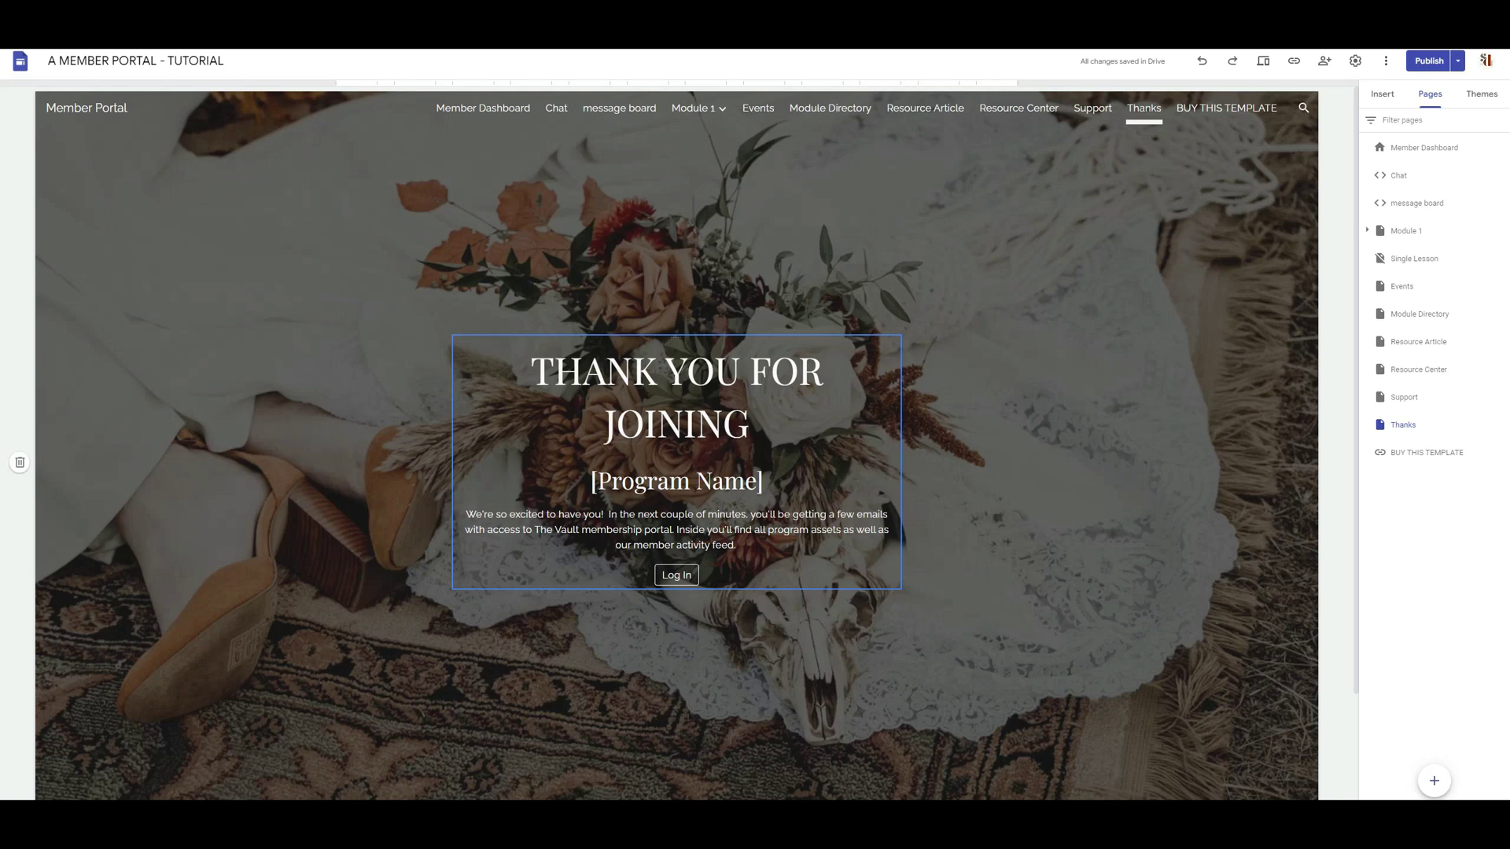
pyautogui.click(22, 63)
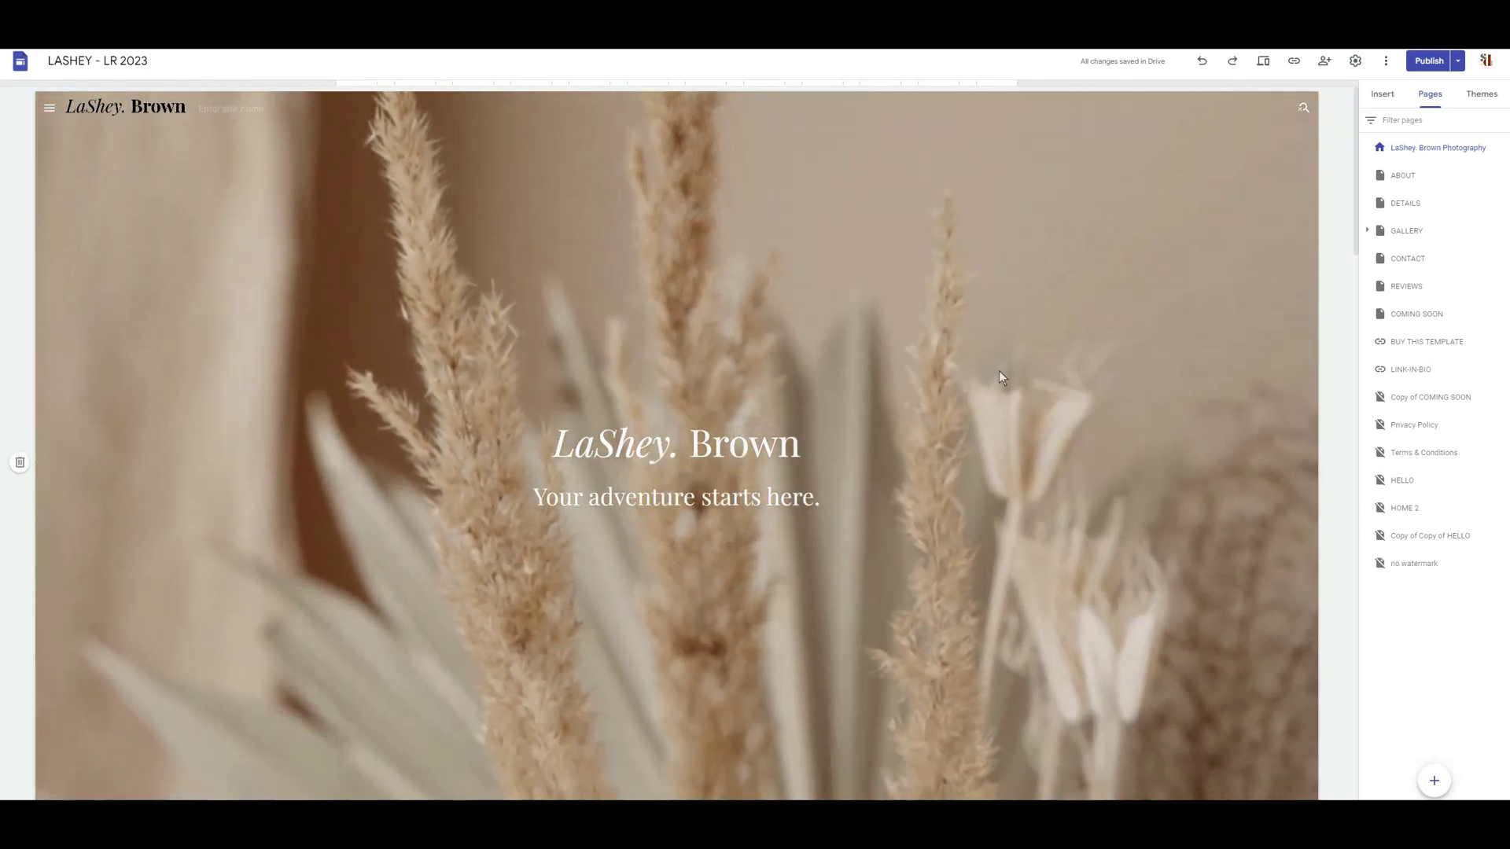
pyautogui.scroll(-15, 999, 385)
pyautogui.scroll(-6, 1152, 514)
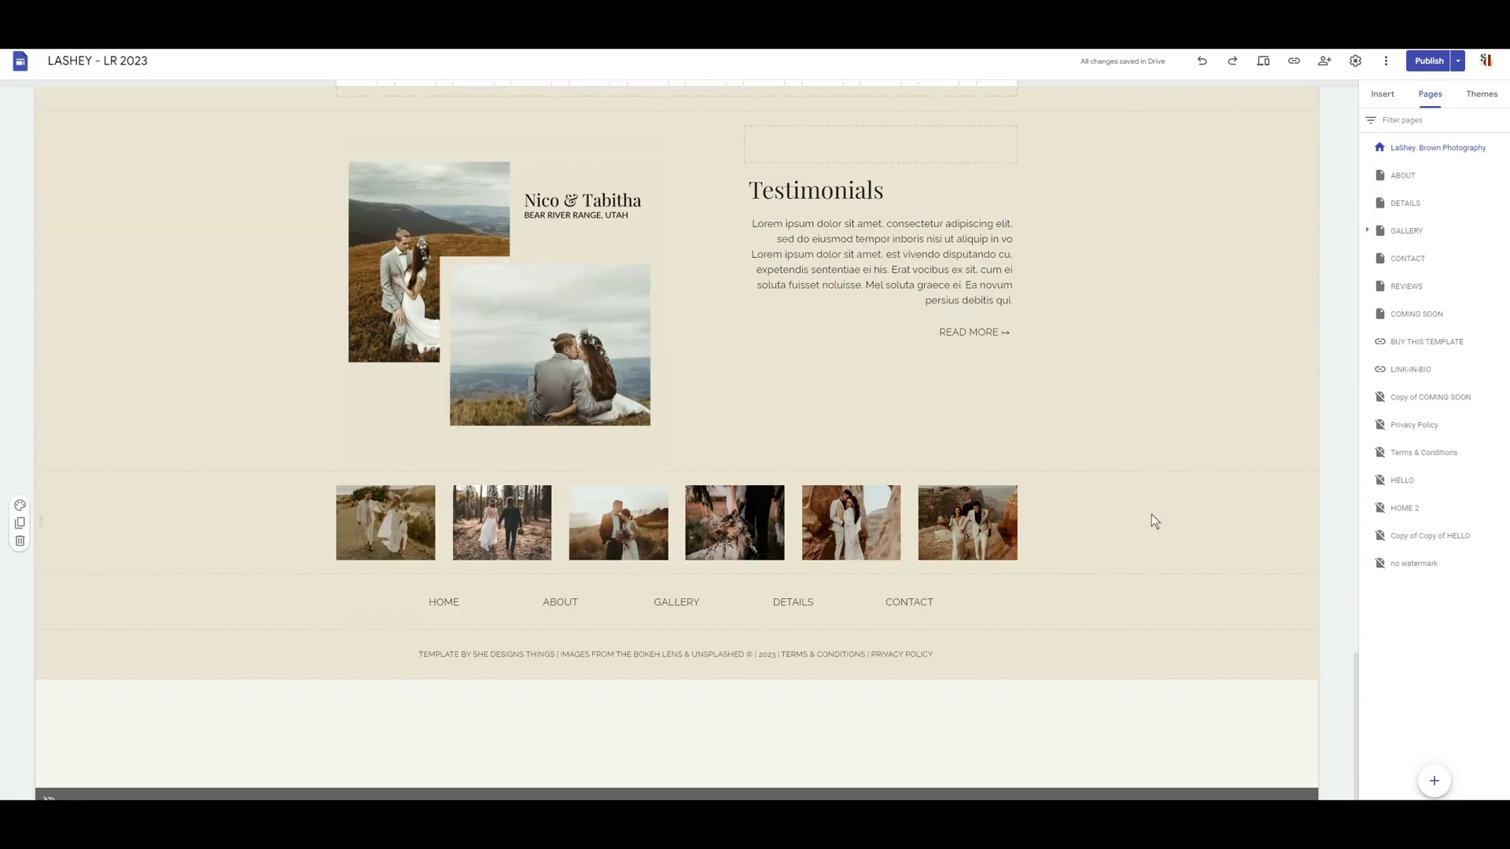
pyautogui.scroll(12, 1151, 510)
pyautogui.scroll(10, 1167, 420)
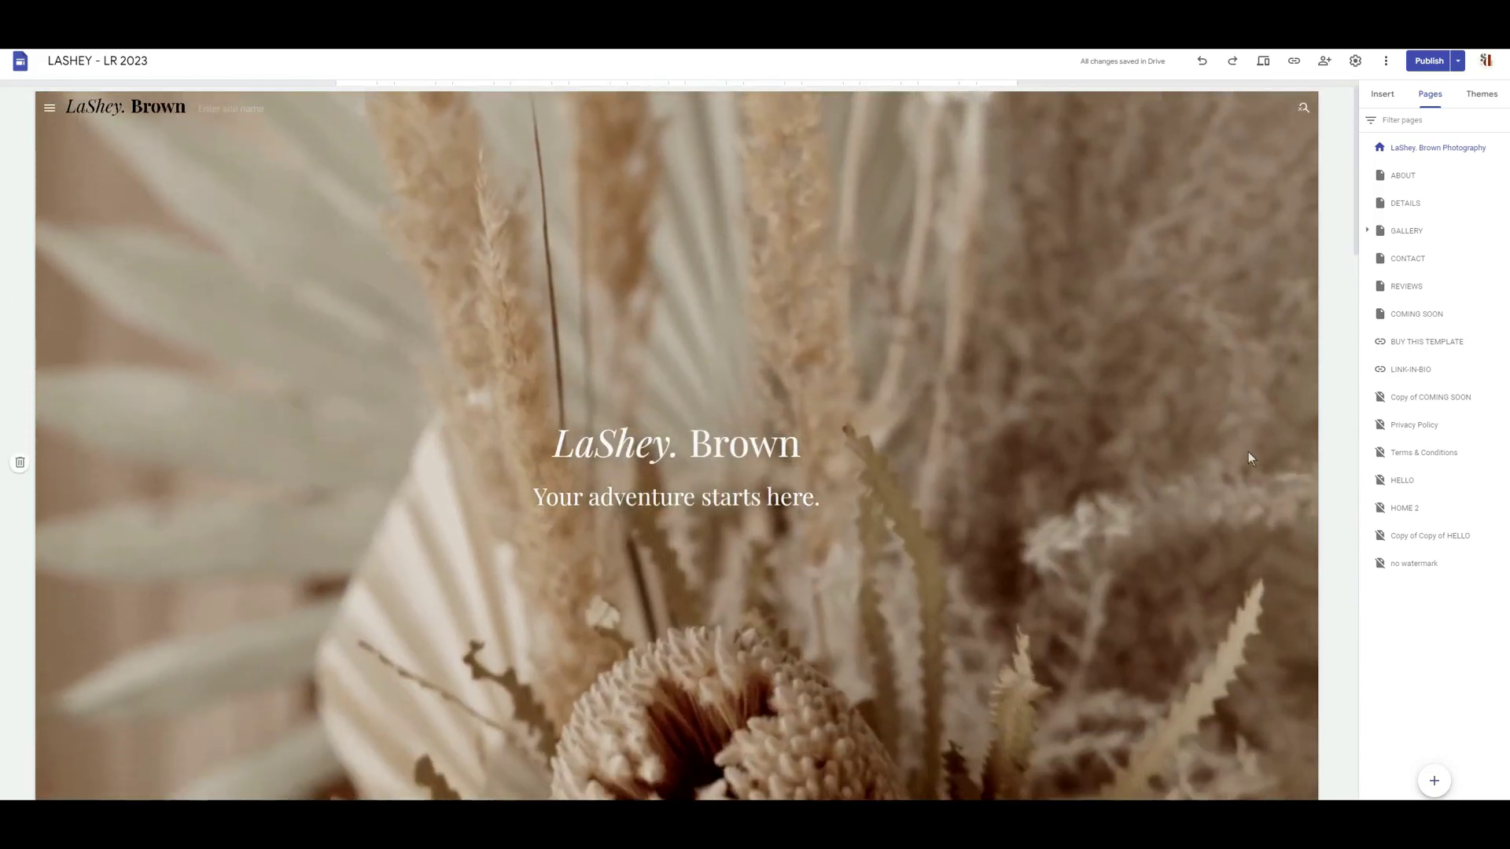
pyautogui.moveTo(1435, 783)
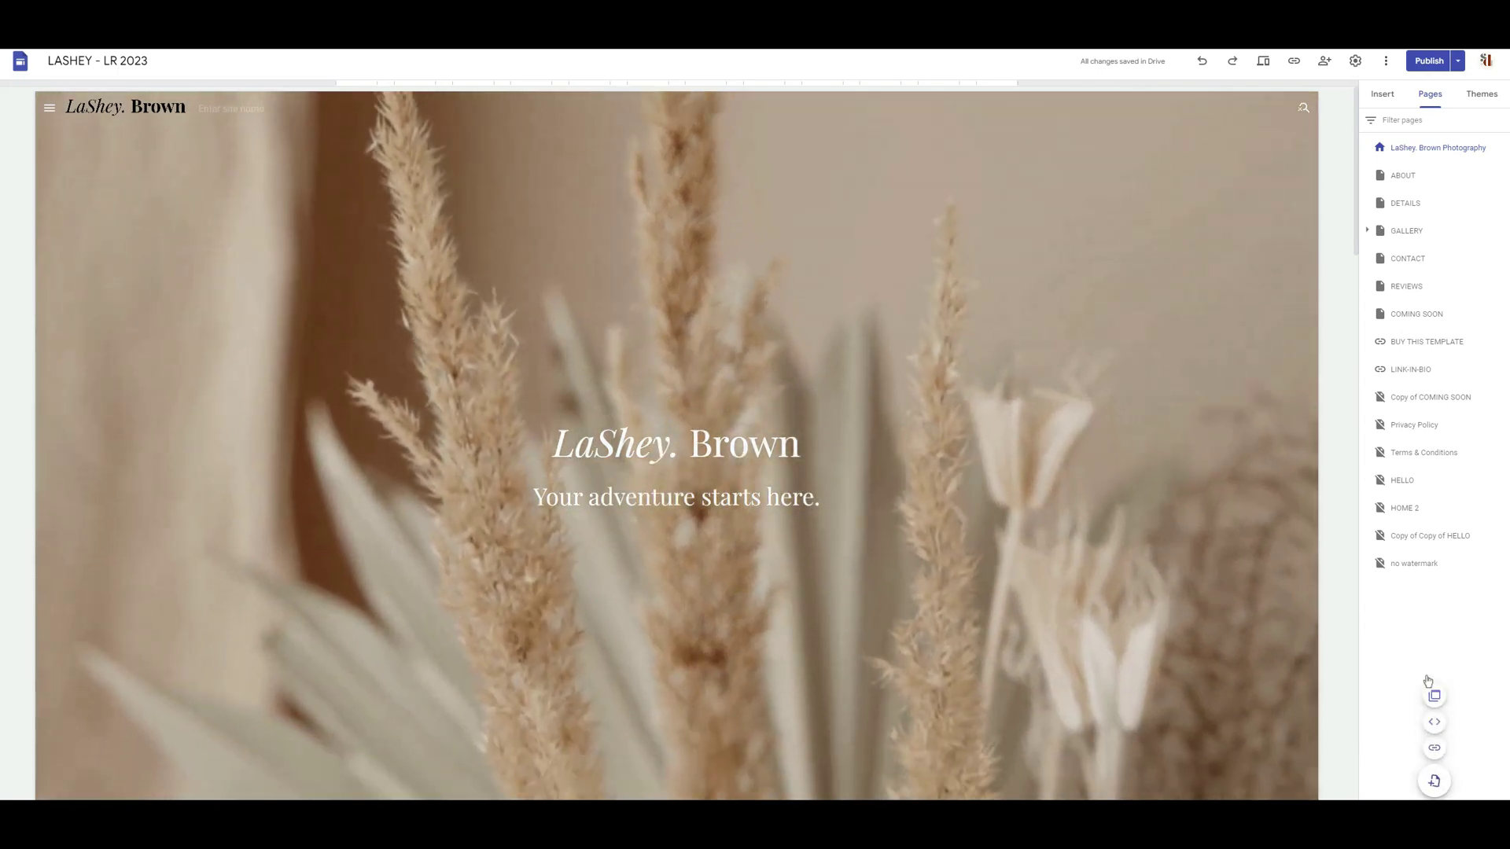
# Create a new site page named 'MEMBER LOGIN'
pyautogui.click(1434, 780)
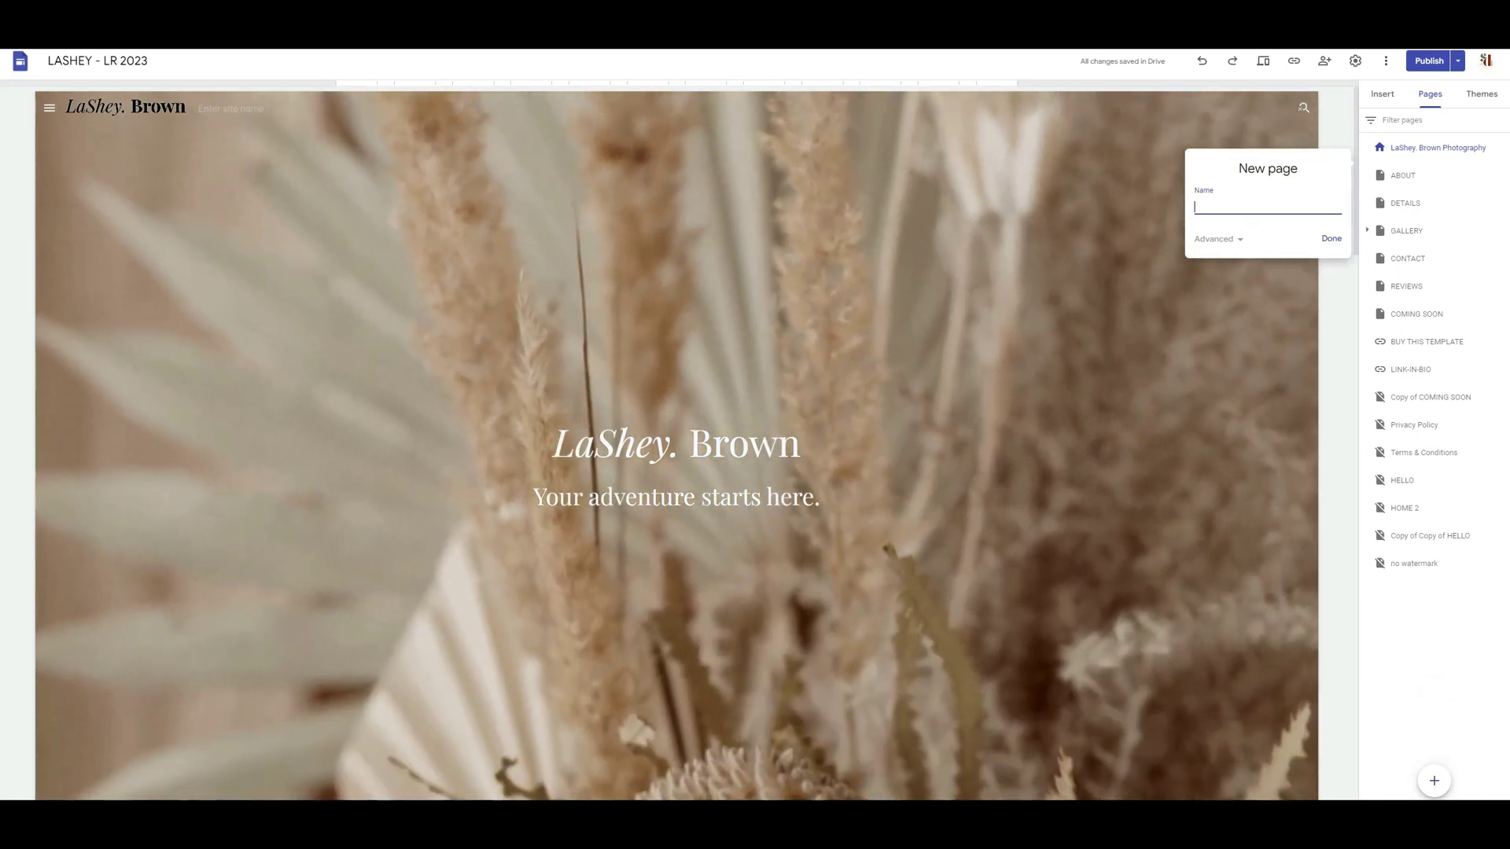
pyautogui.write('MEMBER')
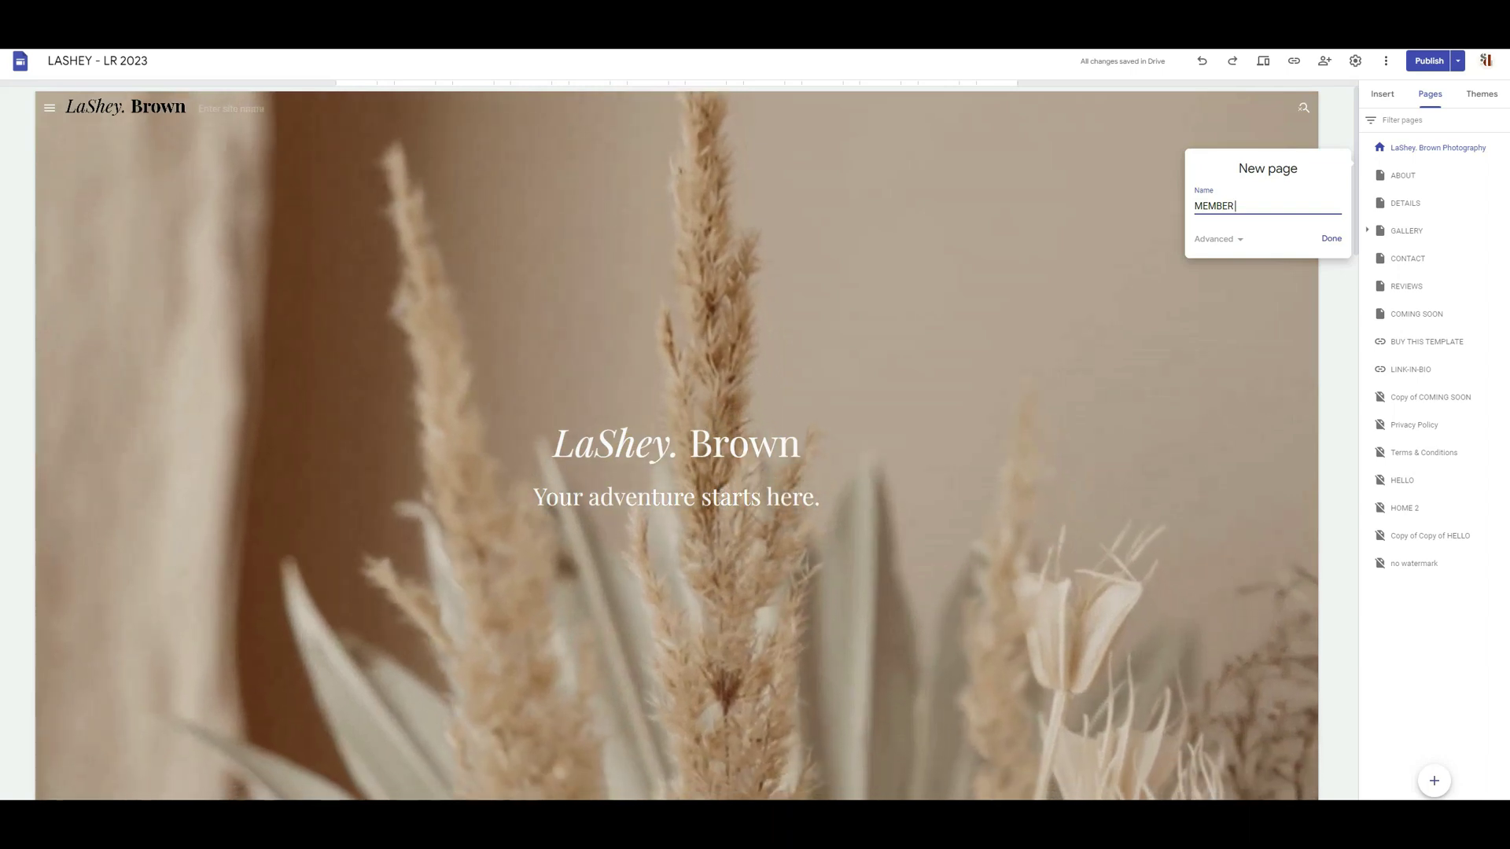
pyautogui.write(' LOGIN')
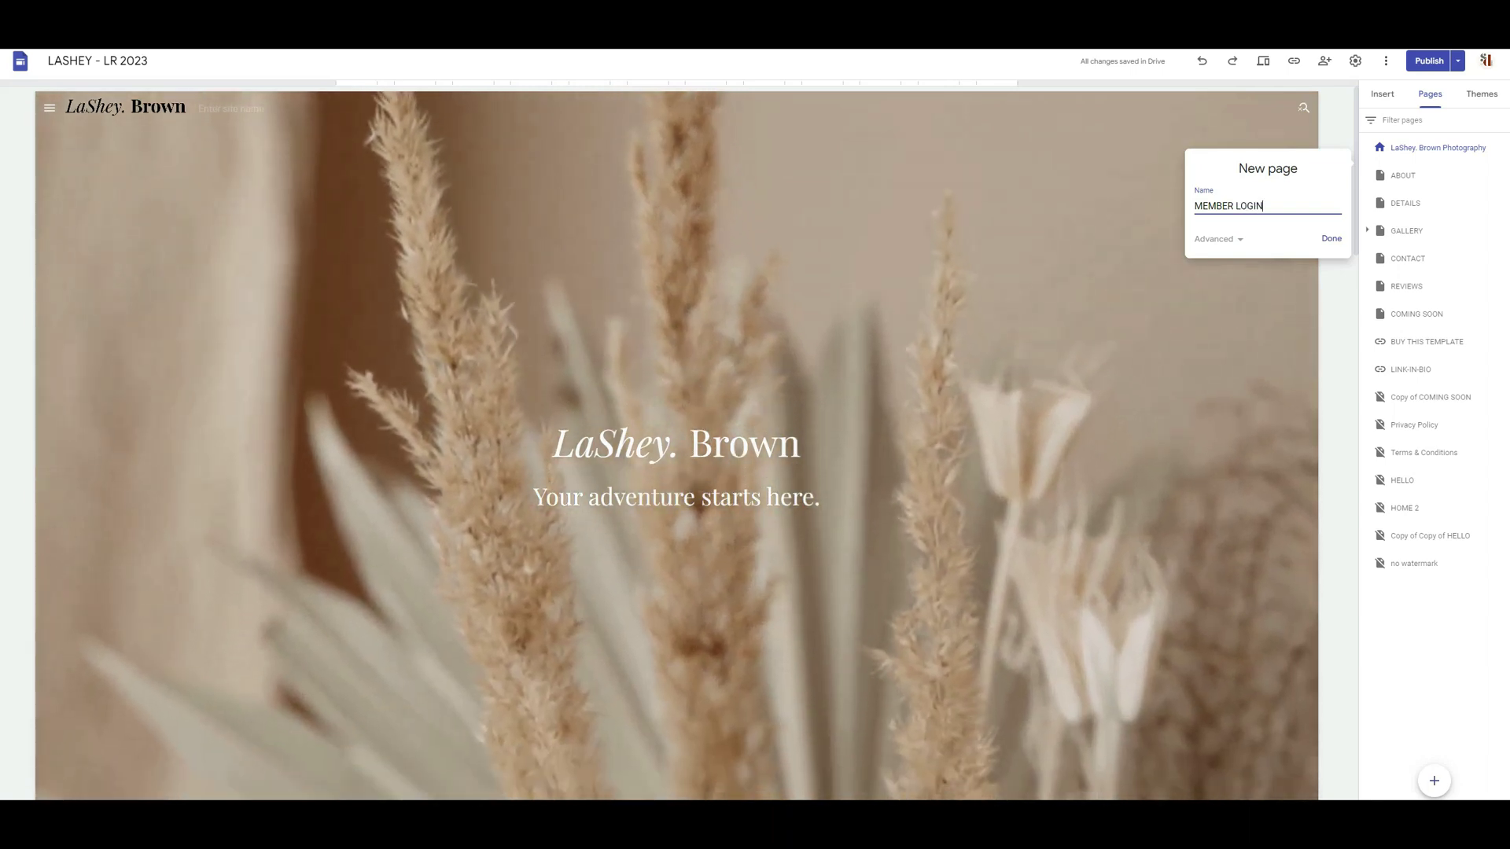
pyautogui.click(1331, 238)
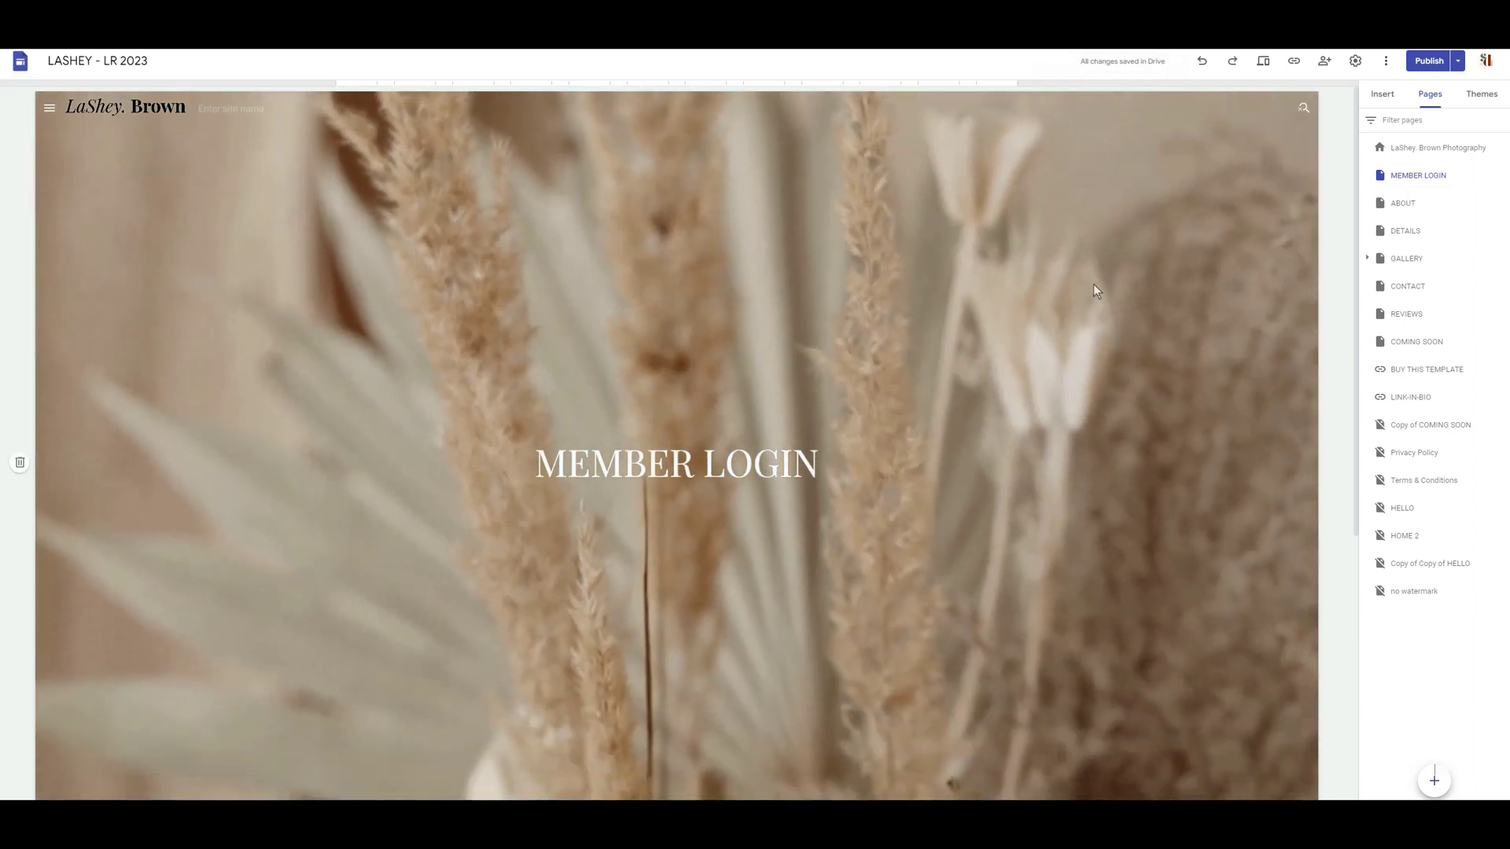
# Replace the MEMBER LOGIN title with the THANK YOU FOR JOINING text and use a Large banner header
pyautogui.scroll(-9, 777, 376)
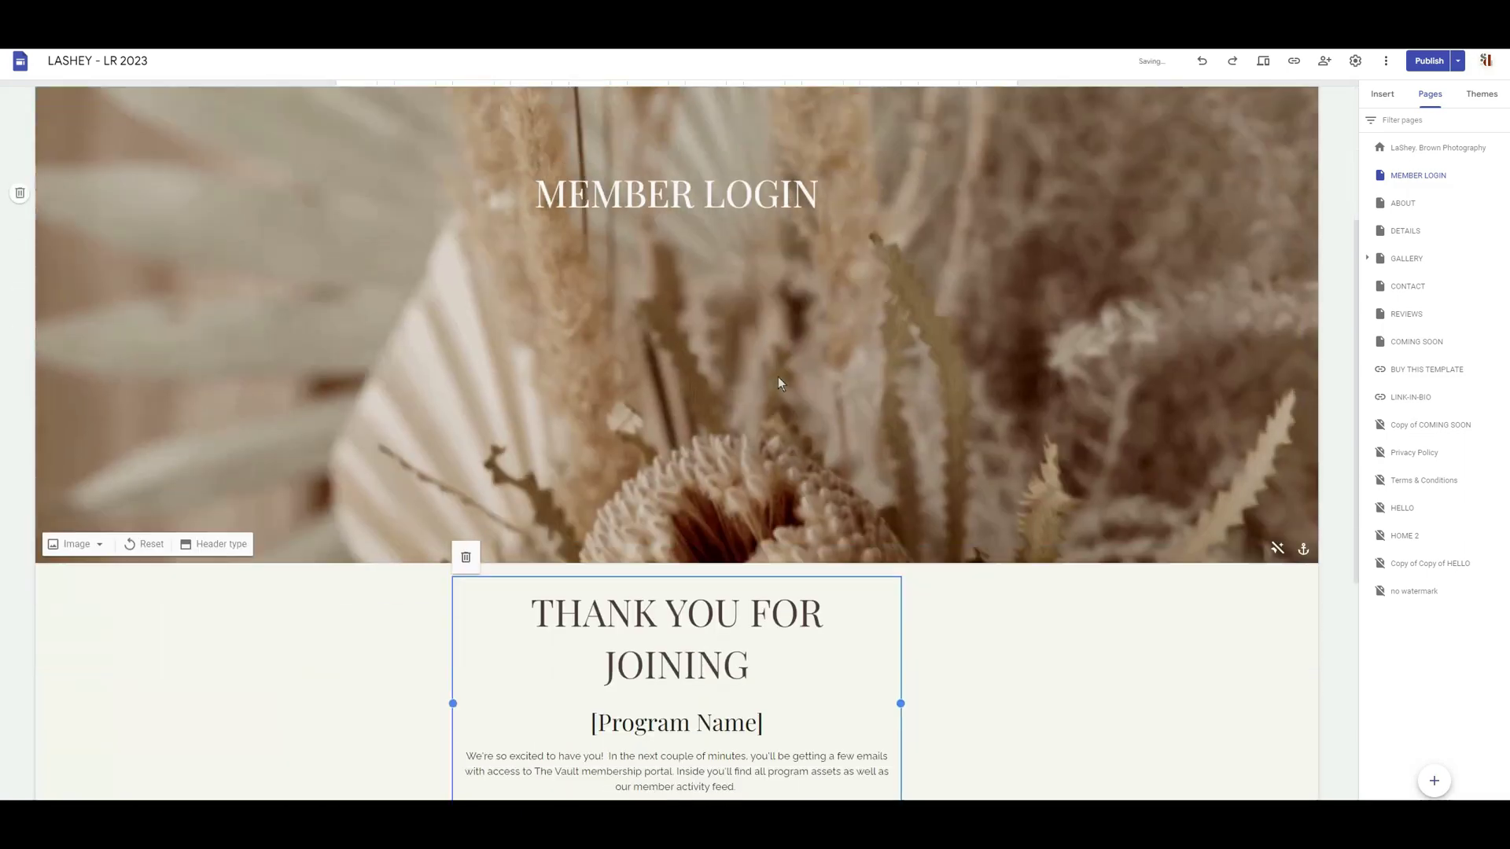
pyautogui.scroll(9, 733, 266)
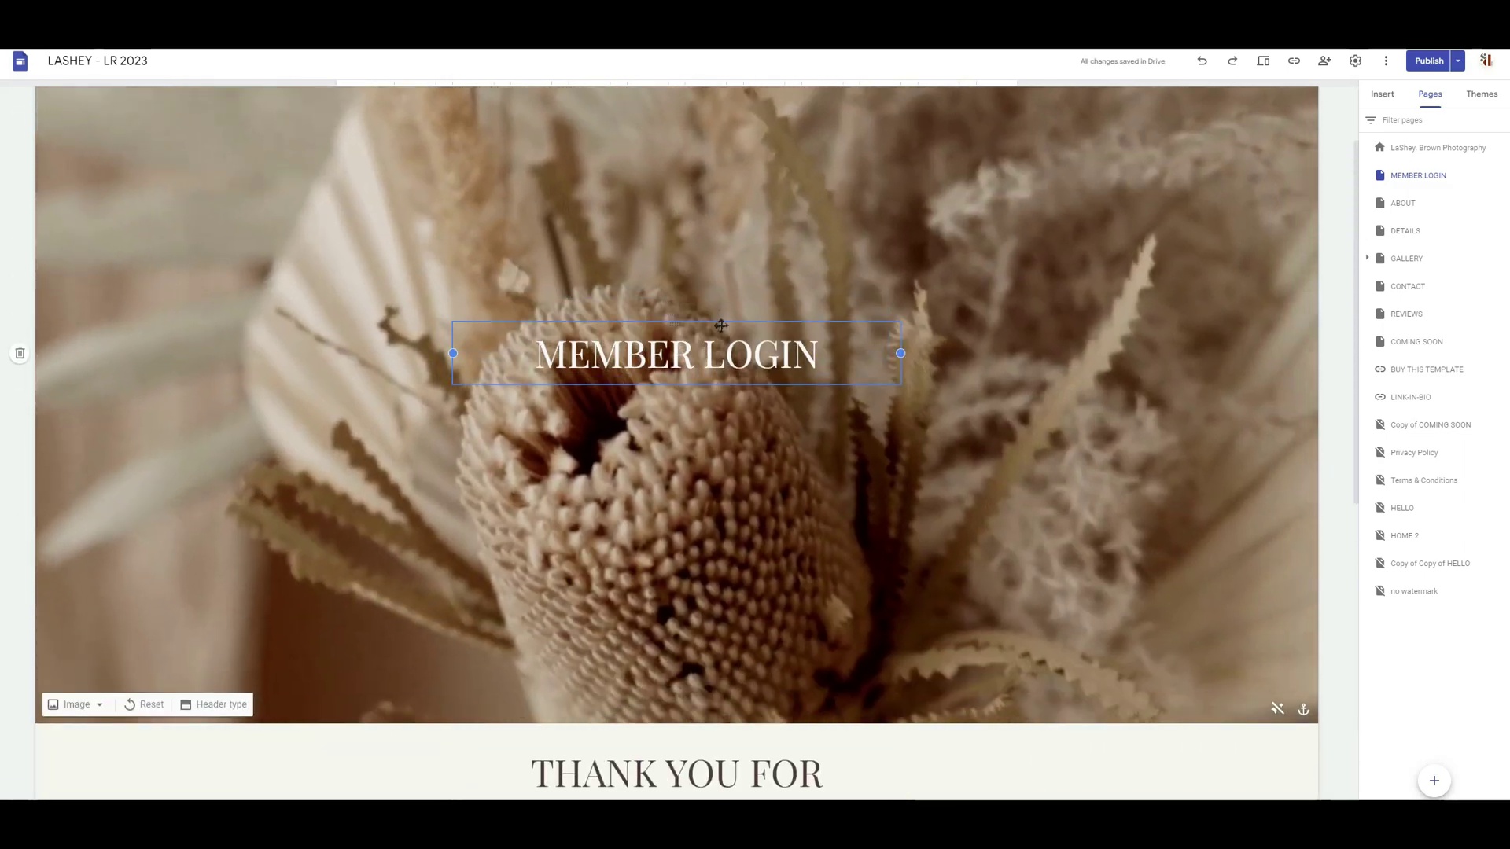
pyautogui.click(551, 346)
pyautogui.click(494, 302)
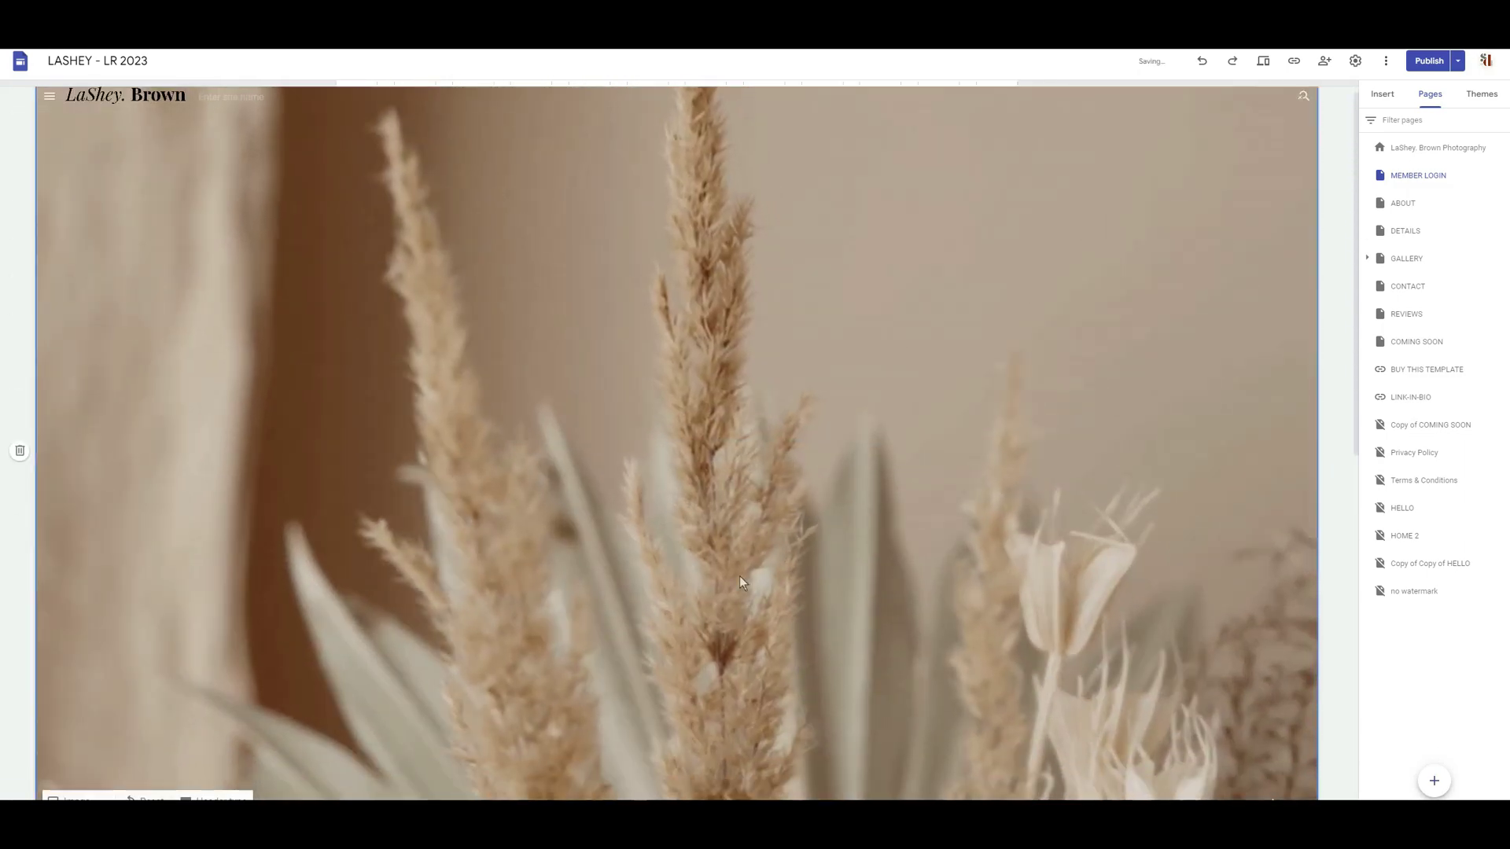
pyautogui.scroll(-4, 739, 576)
pyautogui.moveTo(680, 444); pyautogui.dragTo(692, 259)
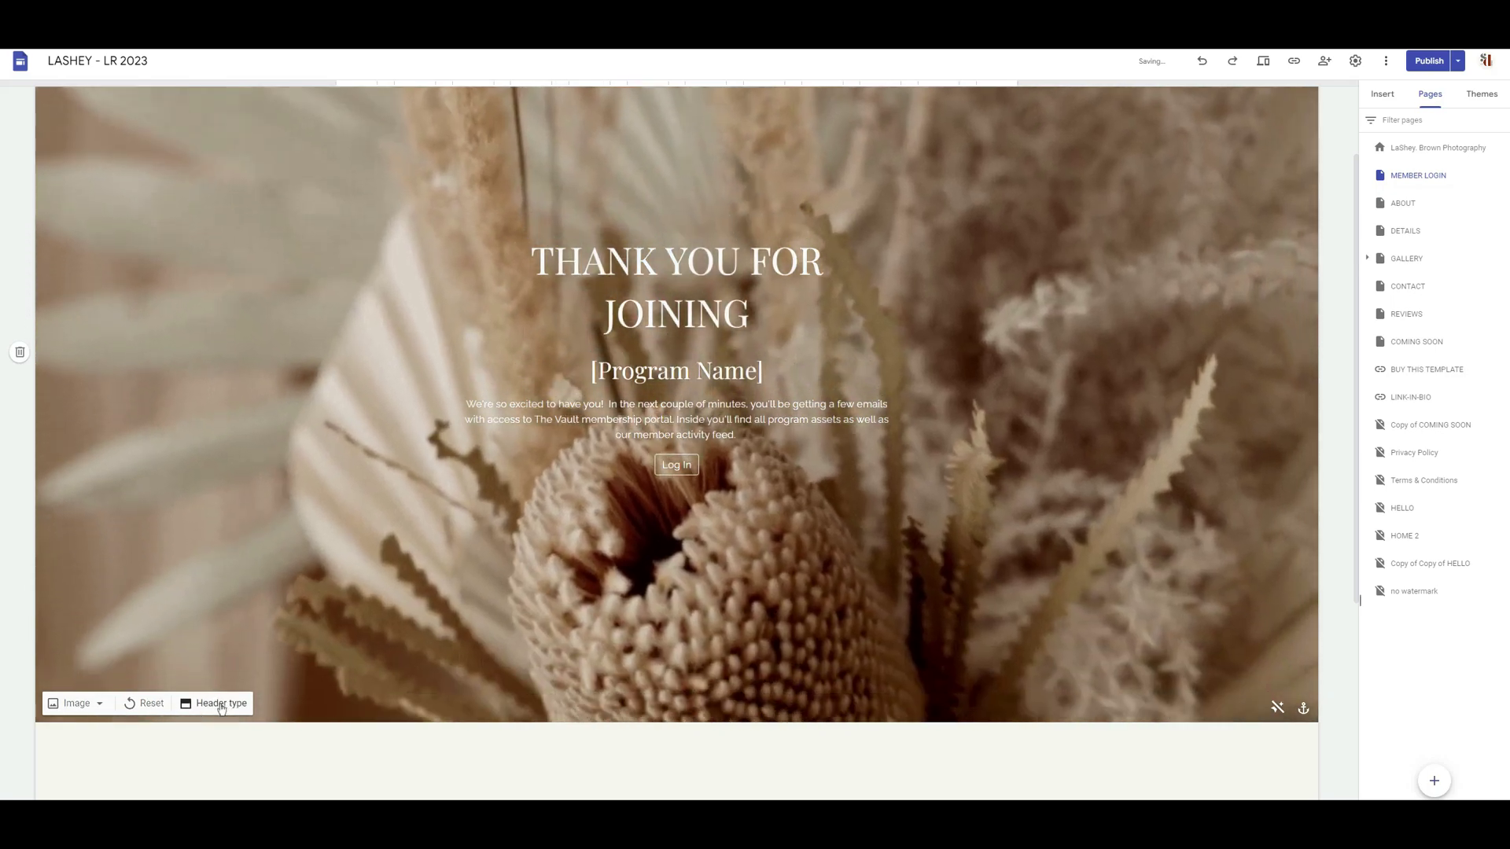
pyautogui.click(212, 703)
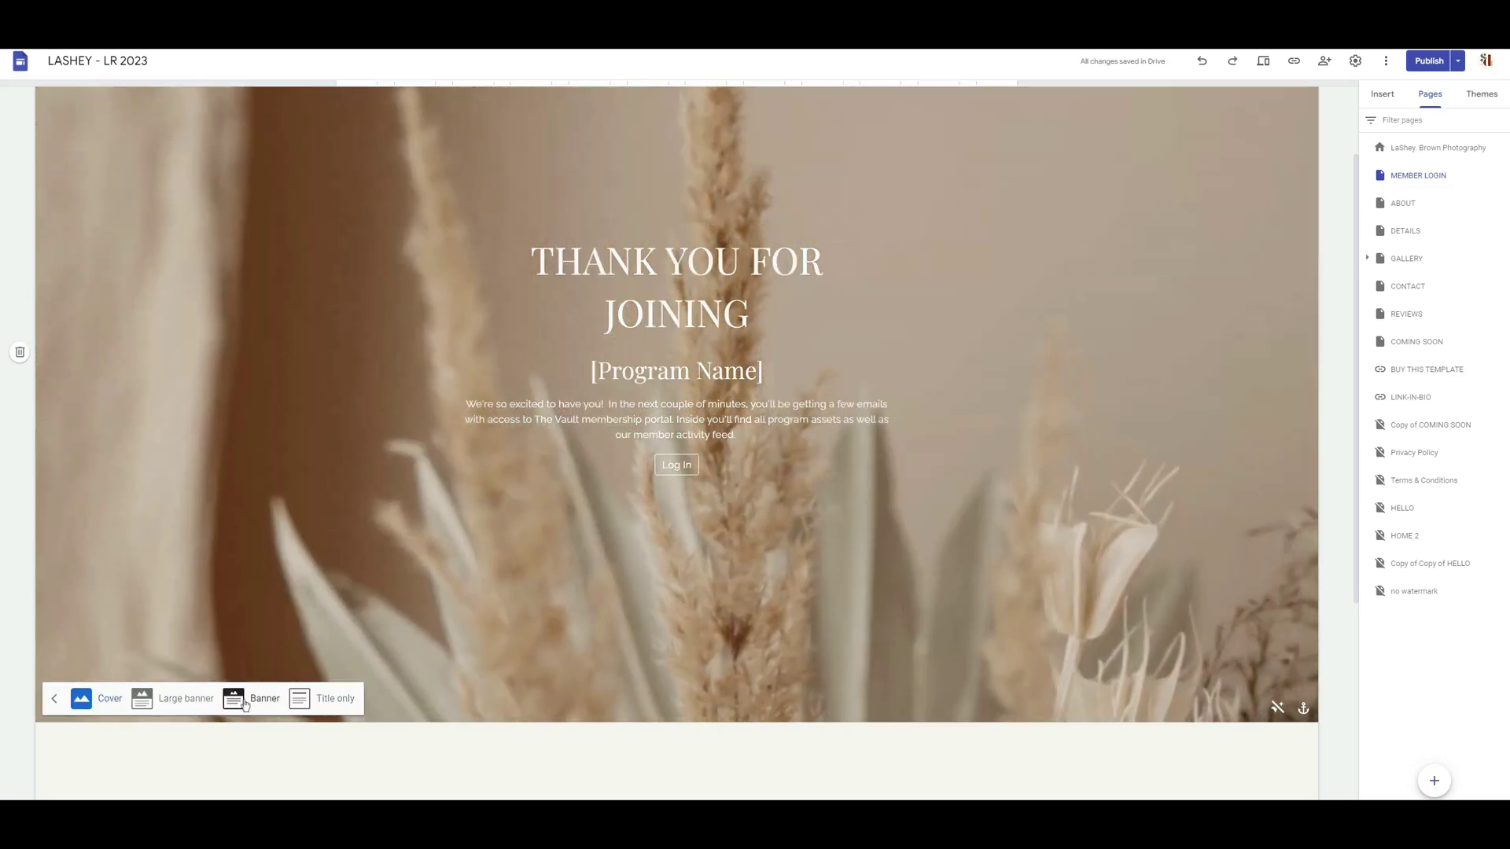
pyautogui.click(174, 699)
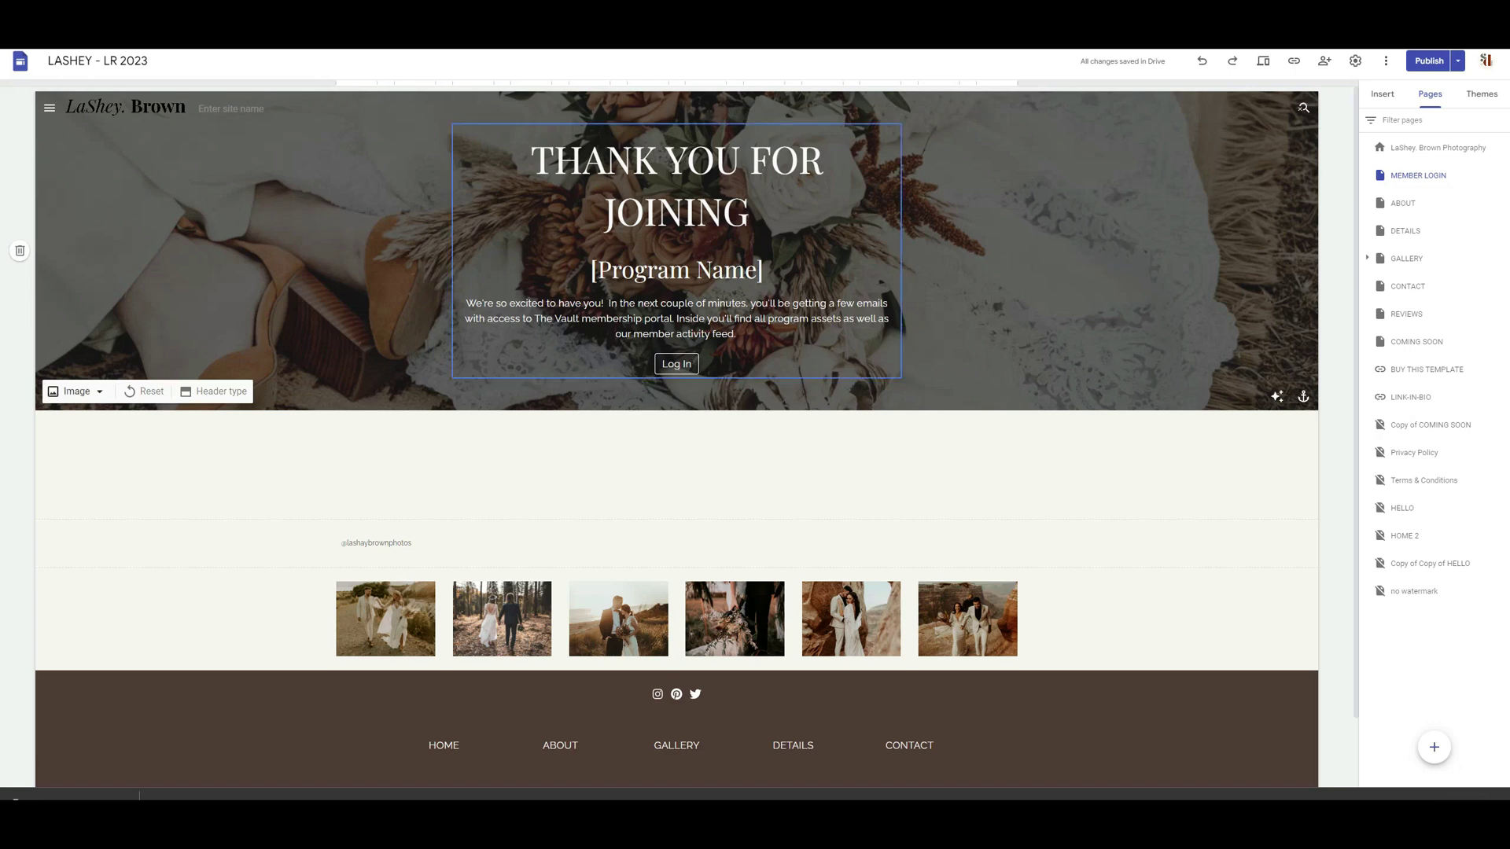
# Link the Log In button to the member portal's published member-dashboard URL
pyautogui.click(687, 366)
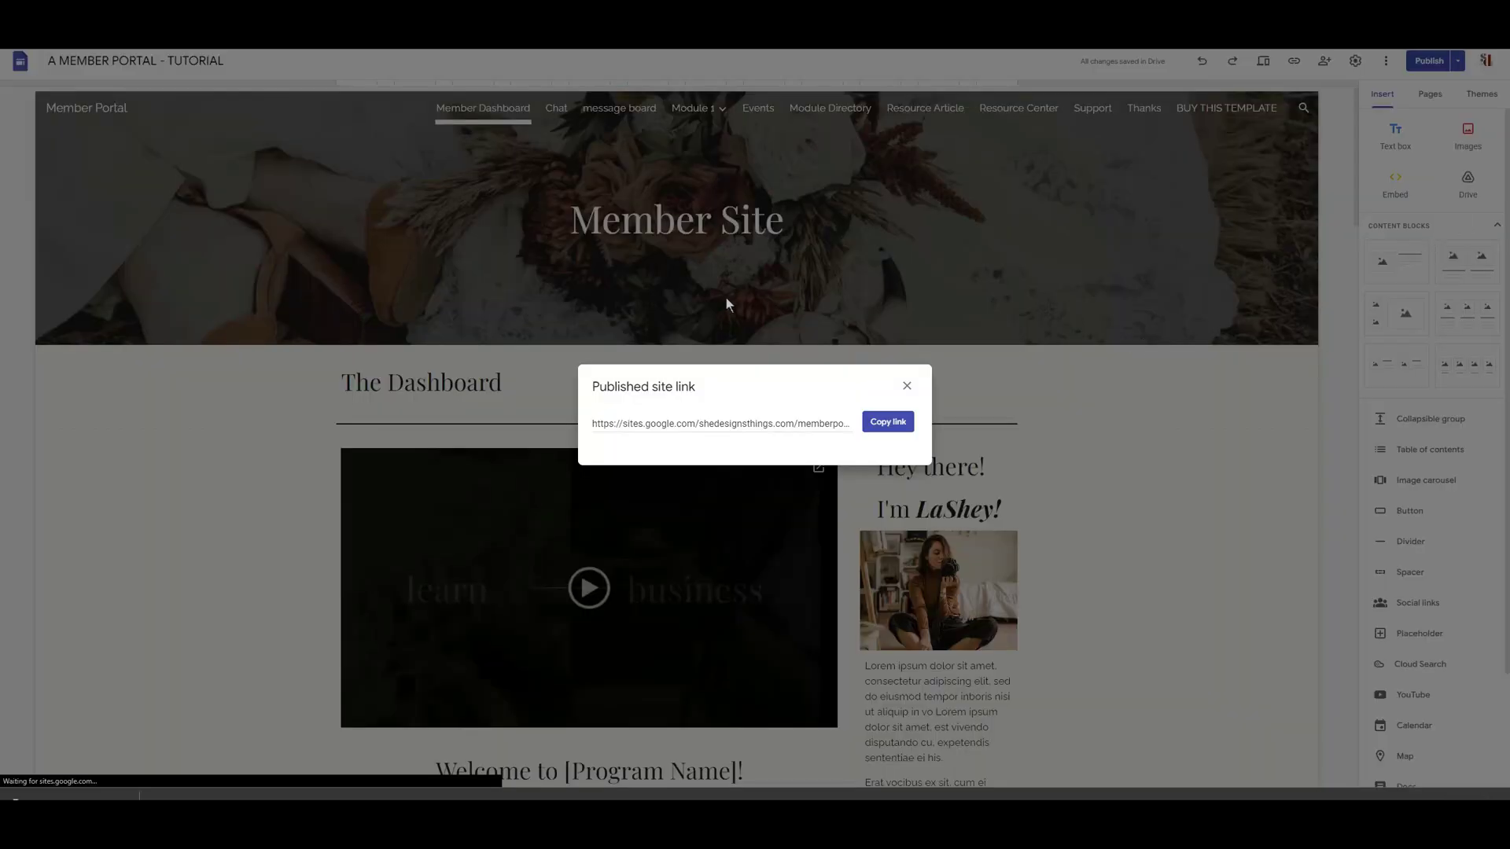
pyautogui.click(888, 421)
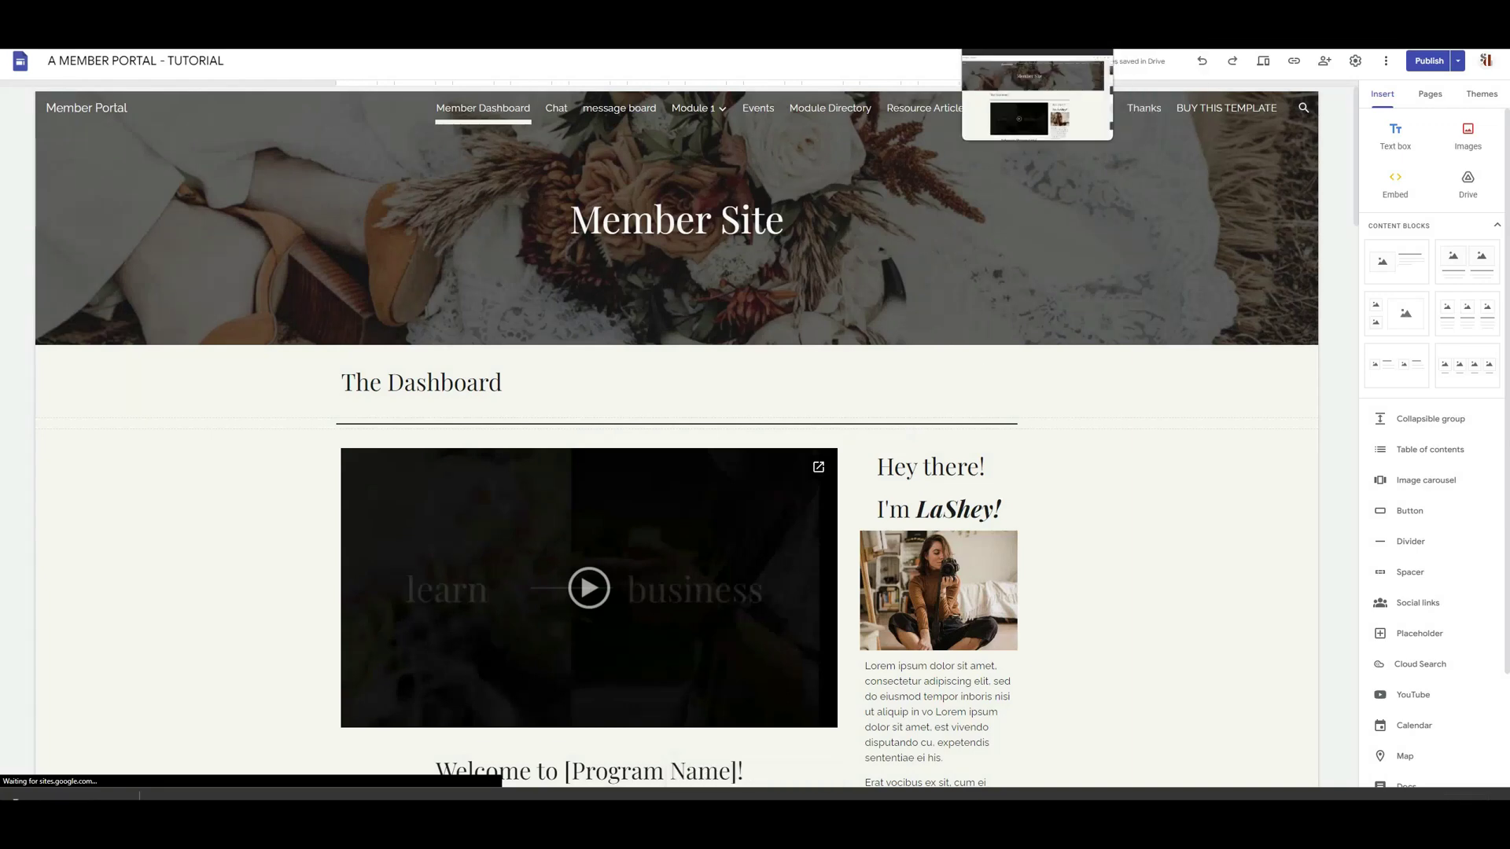
pyautogui.moveTo(1132, 52); pyautogui.dragTo(1133, 52)
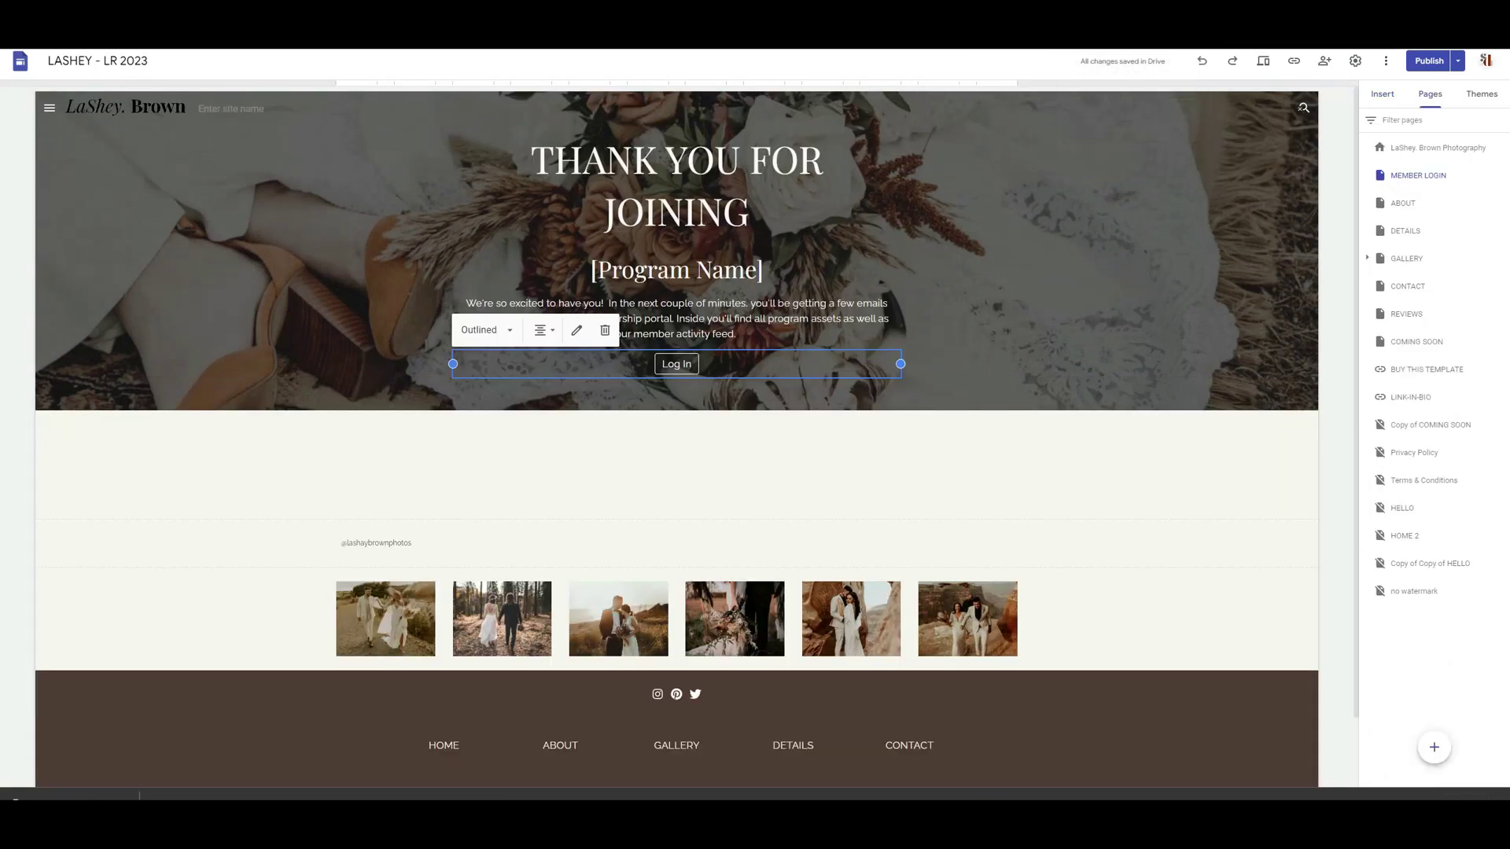
pyautogui.click(577, 330)
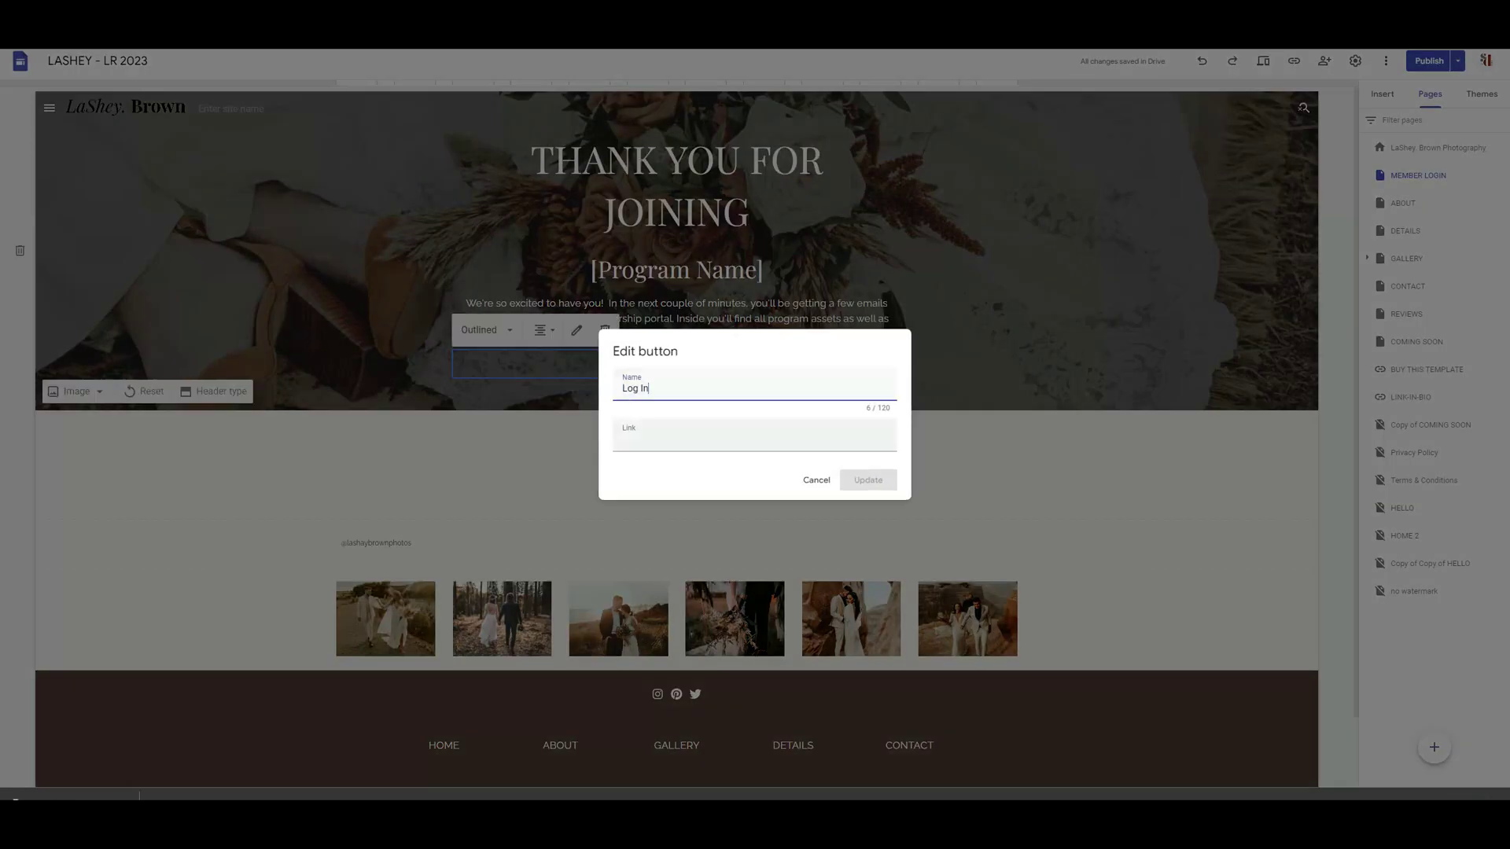
pyautogui.click(656, 438)
pyautogui.rightClick(656, 439)
pyautogui.click(725, 545)
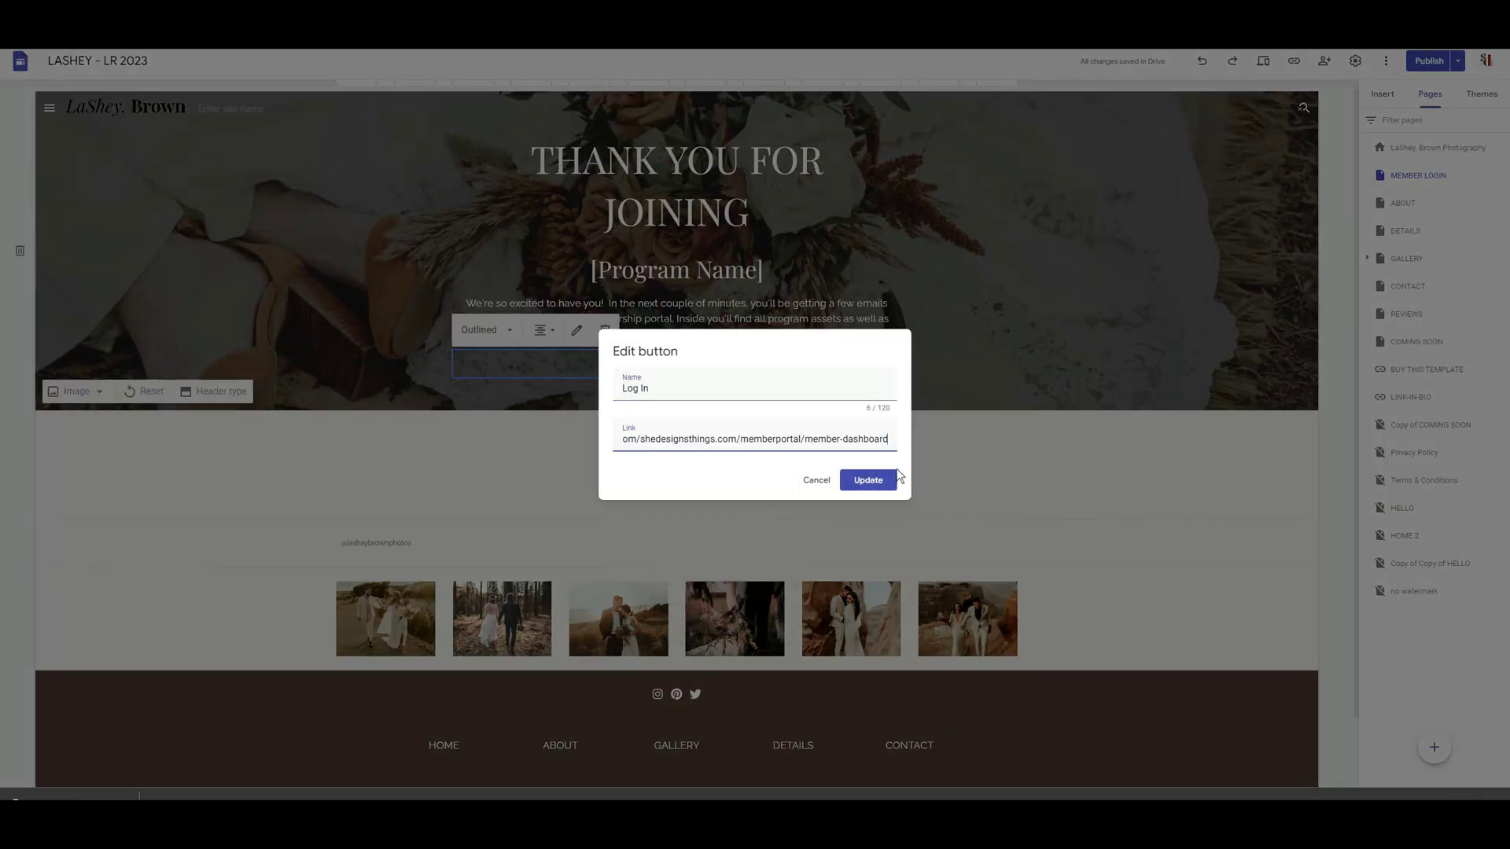
pyautogui.click(878, 483)
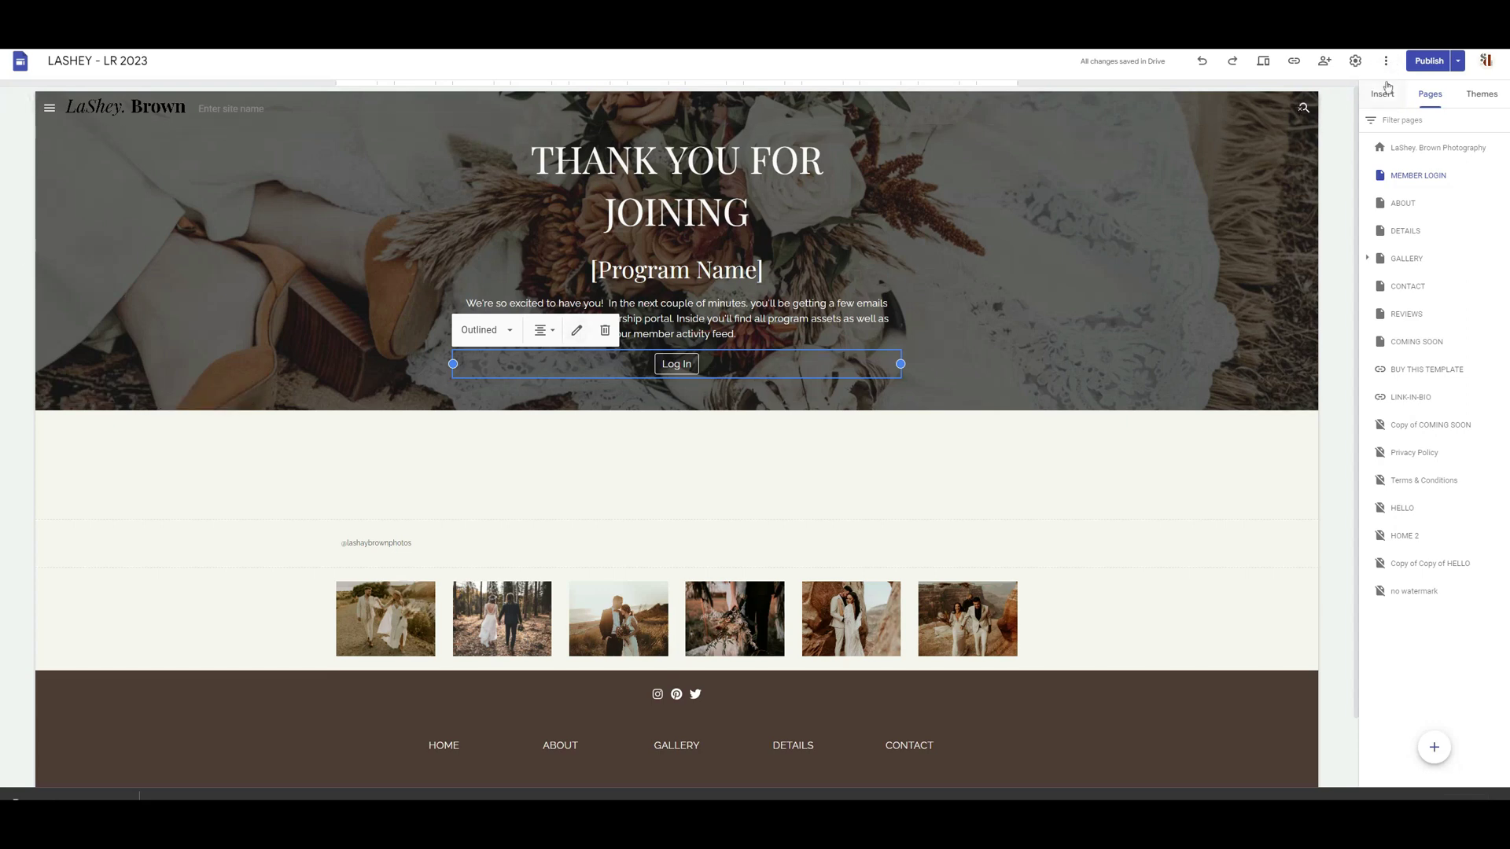
# Publish the LASHEY site and confirm Log In opens The Dashboard page
pyautogui.click(1428, 63)
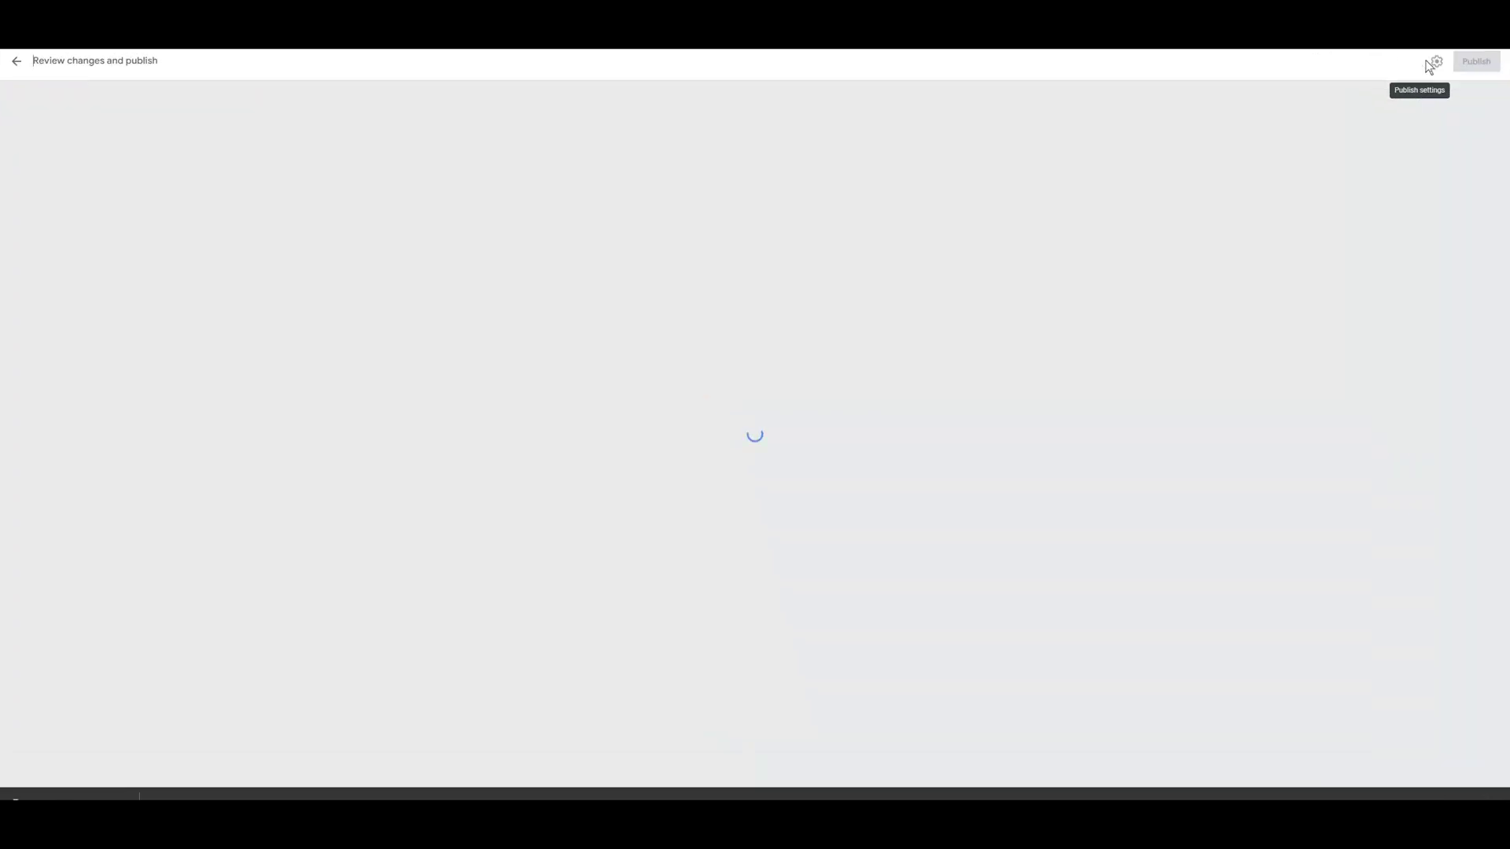
pyautogui.click(1465, 63)
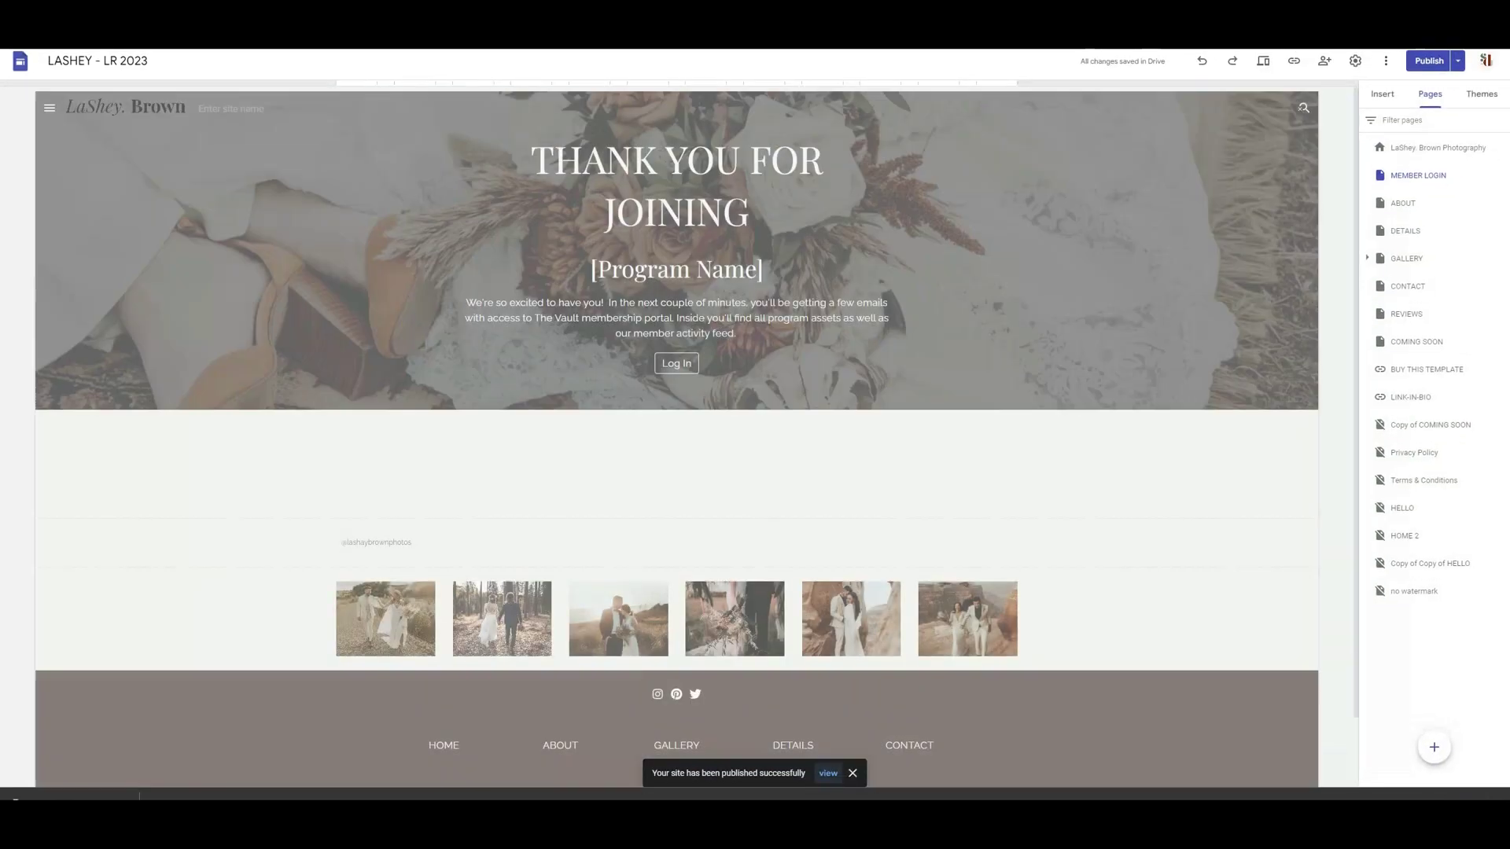
pyautogui.click(828, 773)
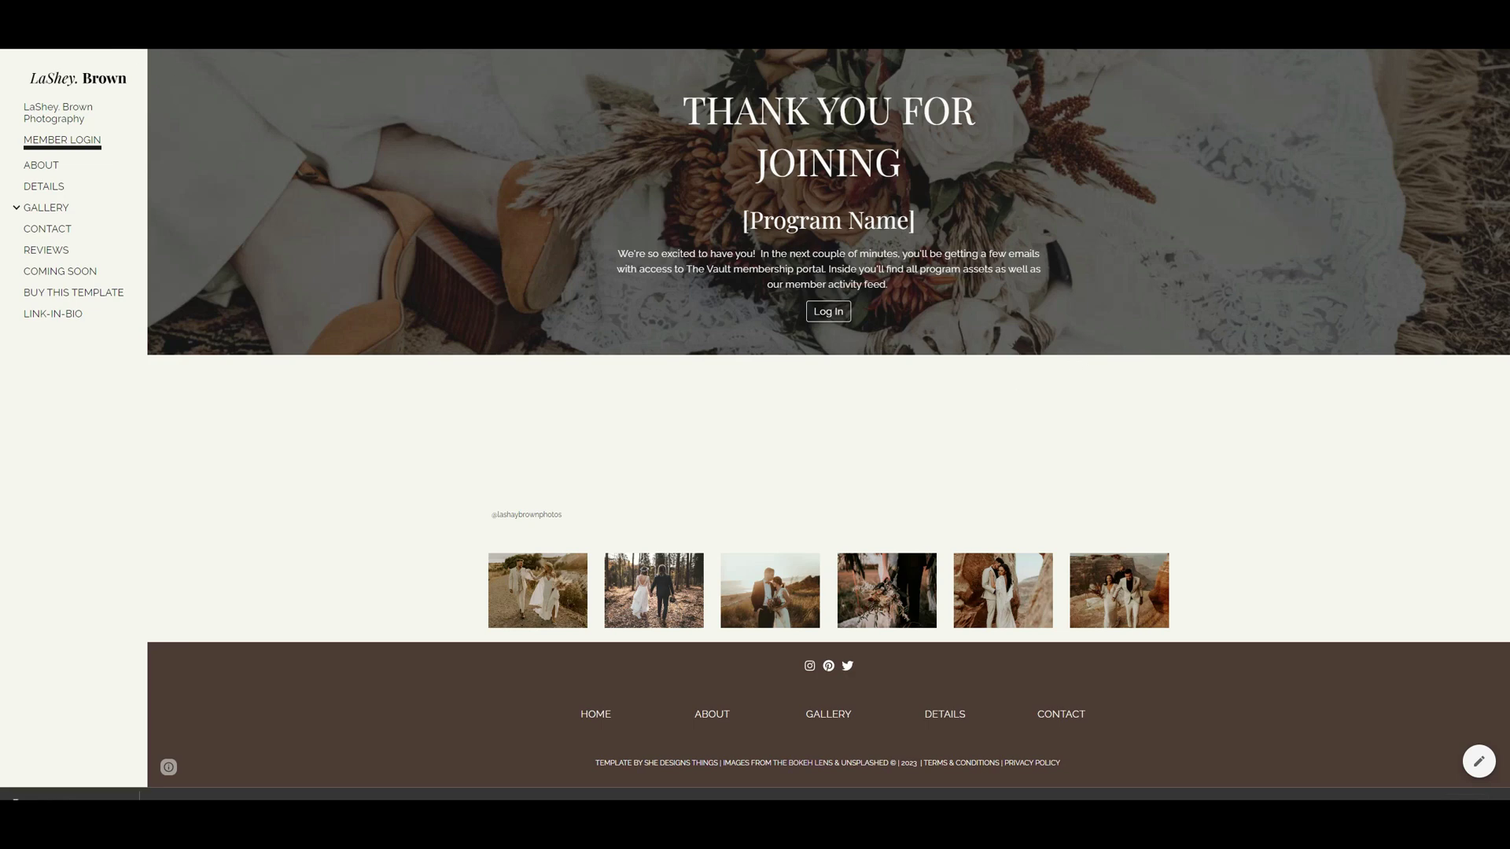
pyautogui.click(837, 313)
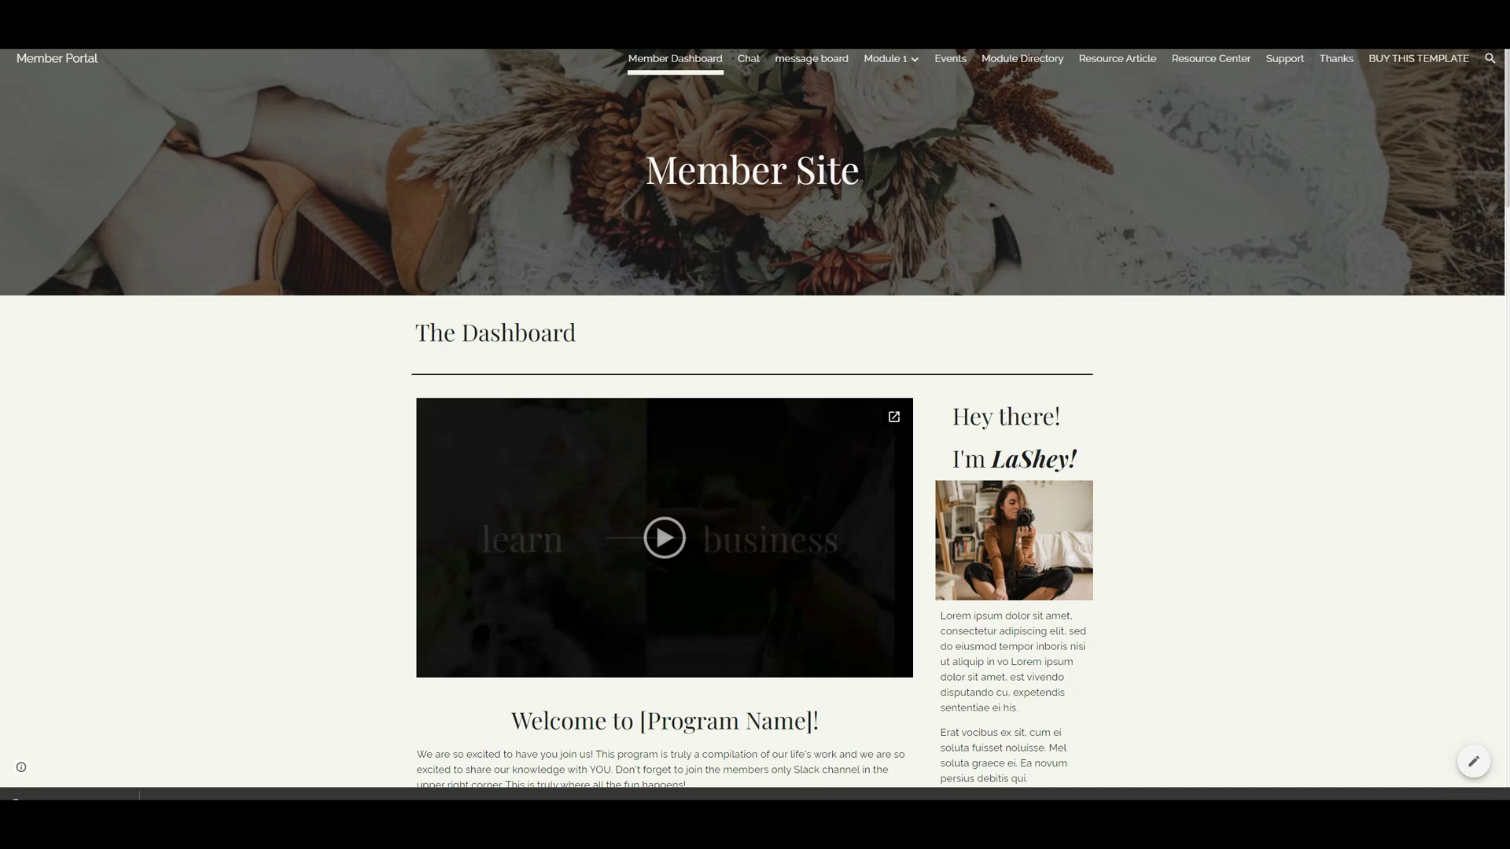
# Load the copied LaShey Brown site address in a new incognito window
pyautogui.hotkey('ctrl', 'shift', 'n')
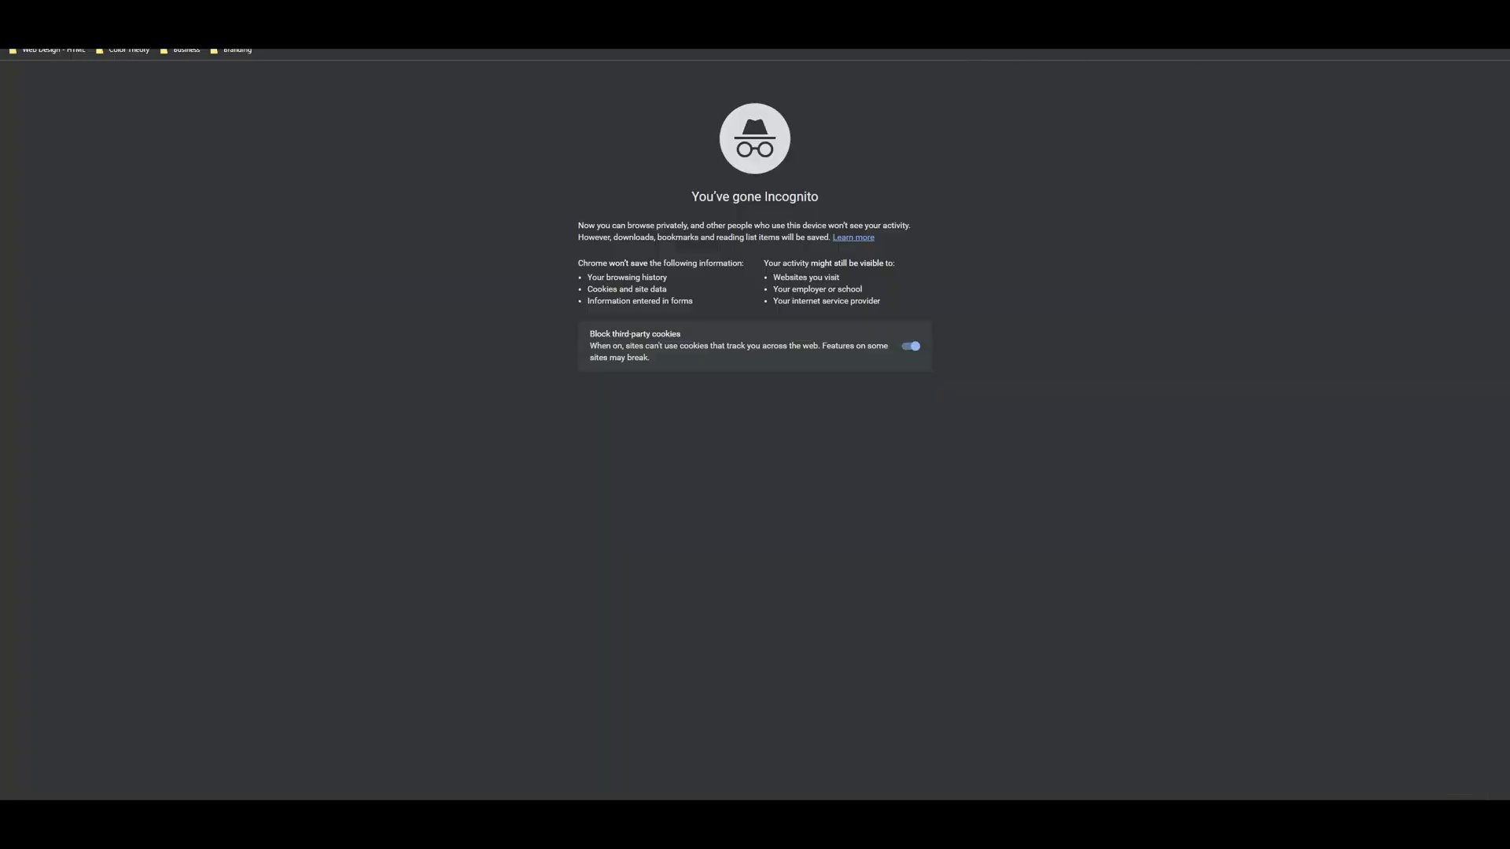
pyautogui.rightClick(1028, 49)
pyautogui.click(1074, 122)
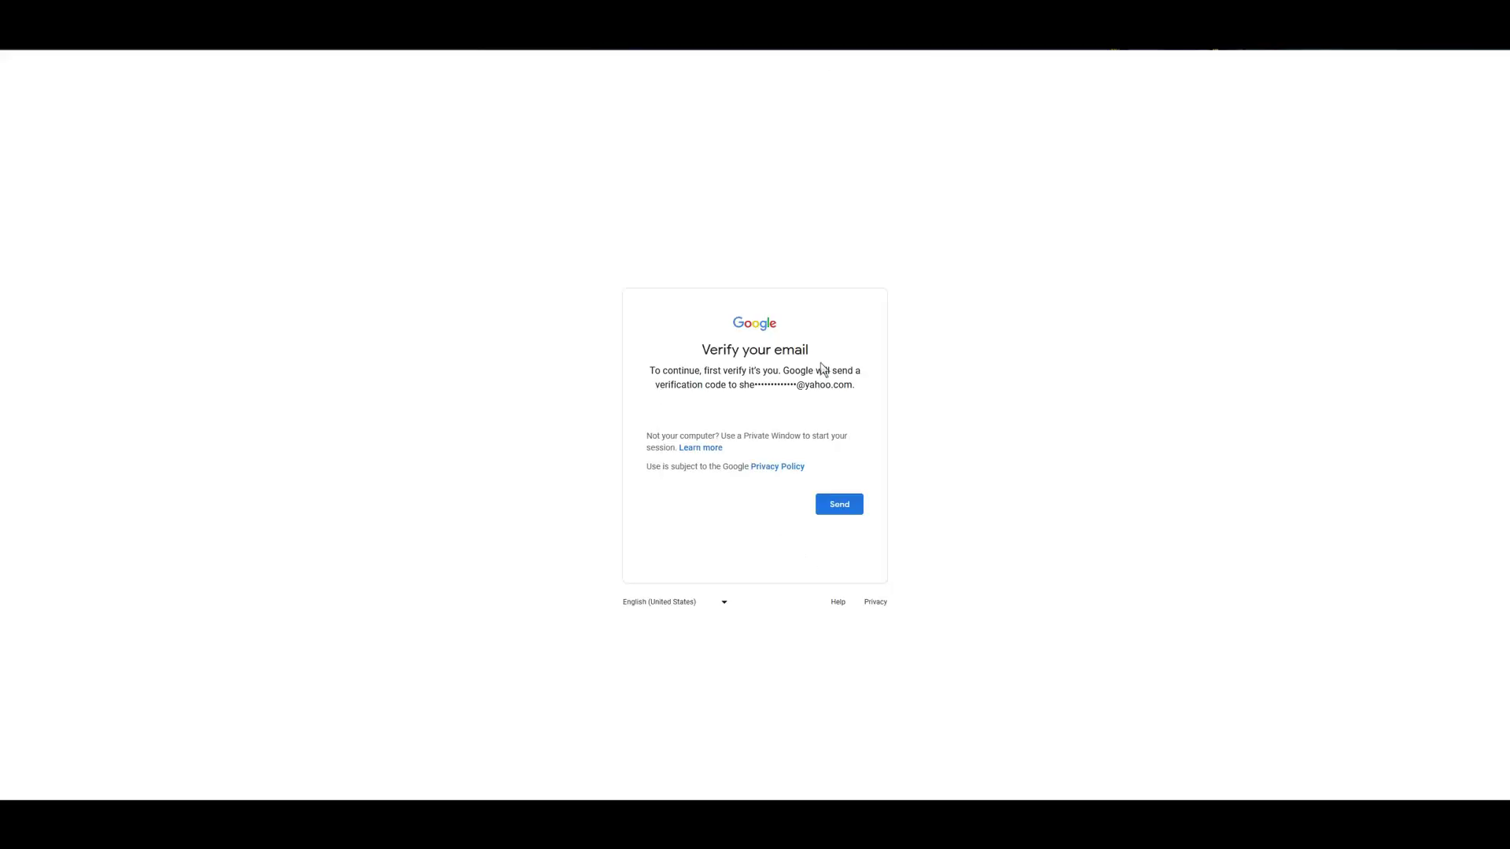
# Send a verification code to the visitor's email address
pyautogui.click(843, 508)
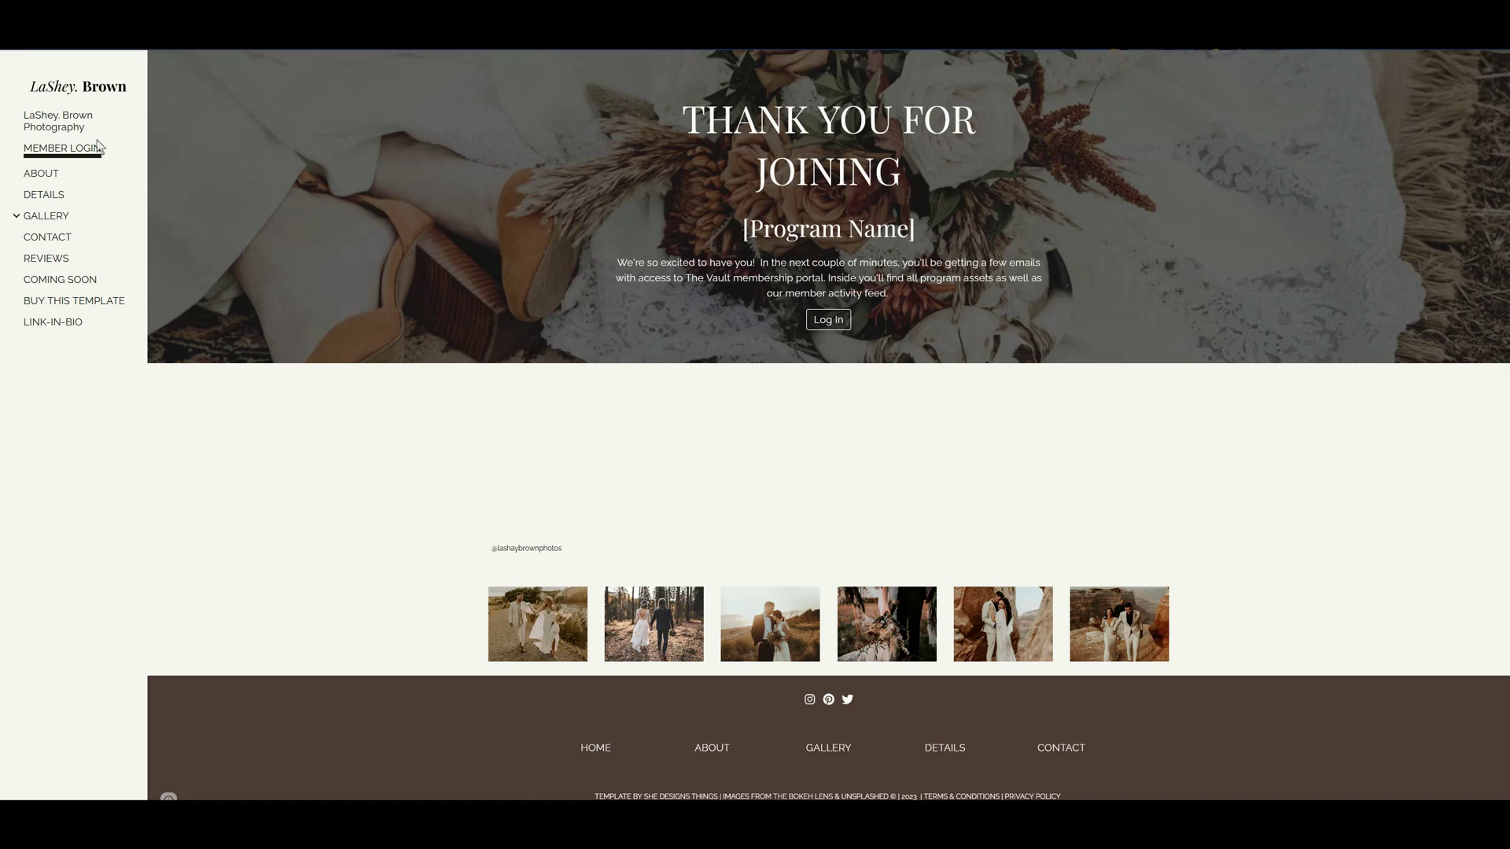
# Use the MEMBER LOGIN page's Log In button to reach The Dashboard
pyautogui.click(838, 322)
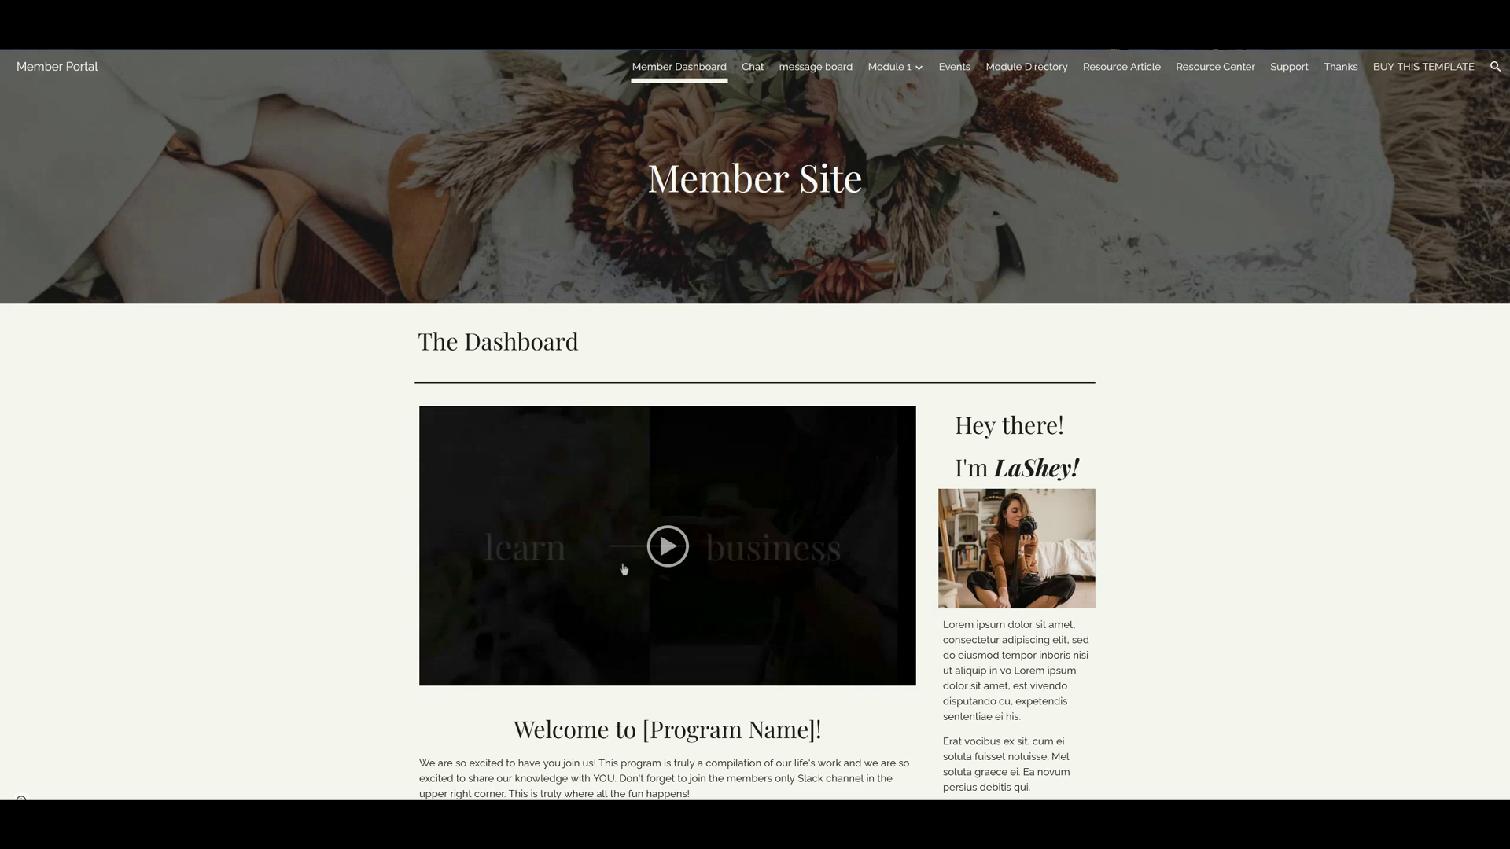
# Scroll down through the Member Portal's dashboard page
pyautogui.scroll(-10, 1085, 427)
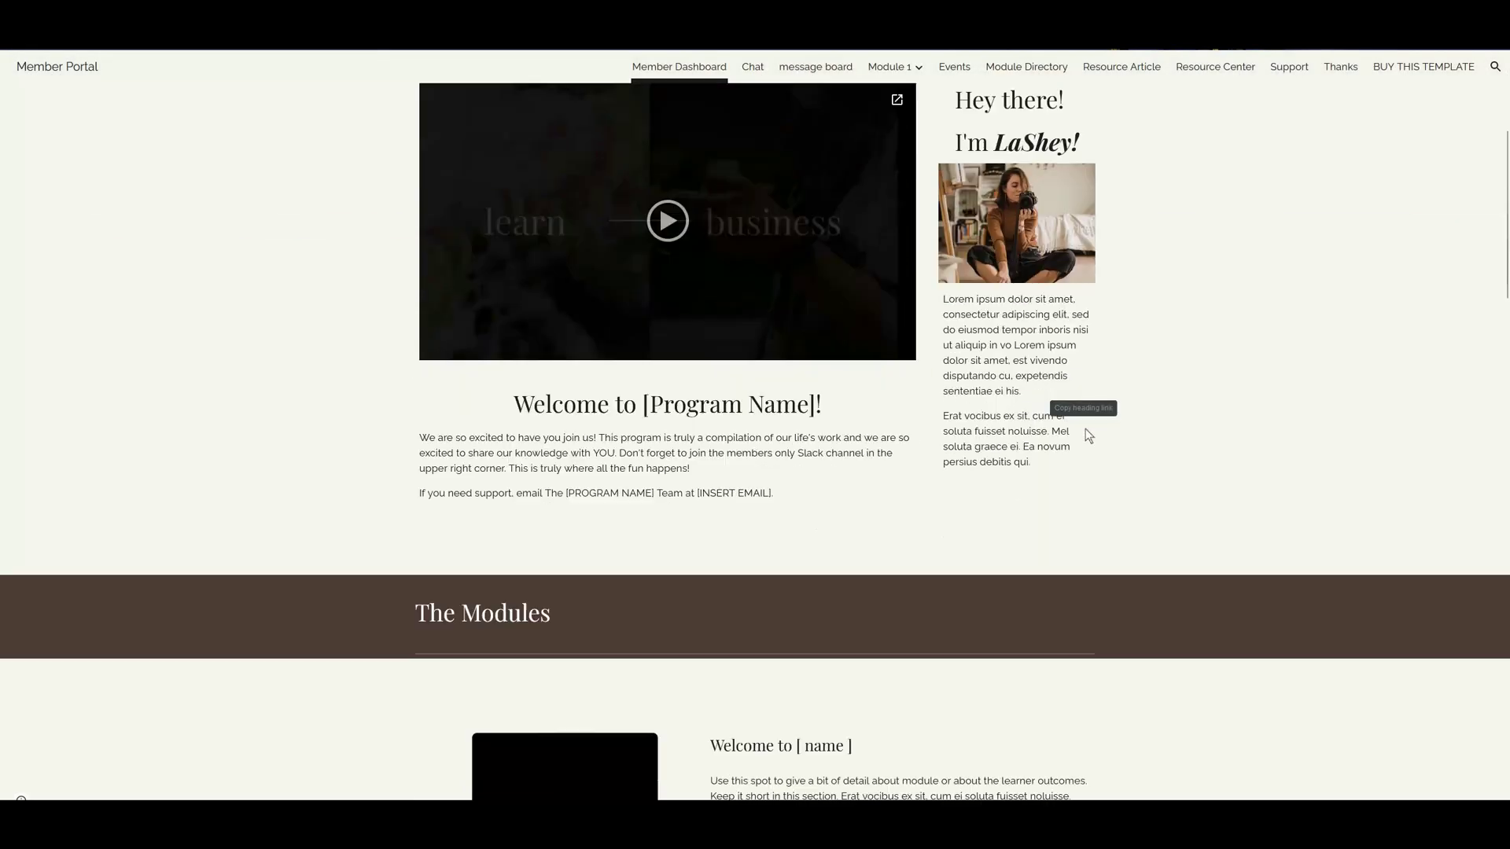
pyautogui.scroll(-10, 1090, 431)
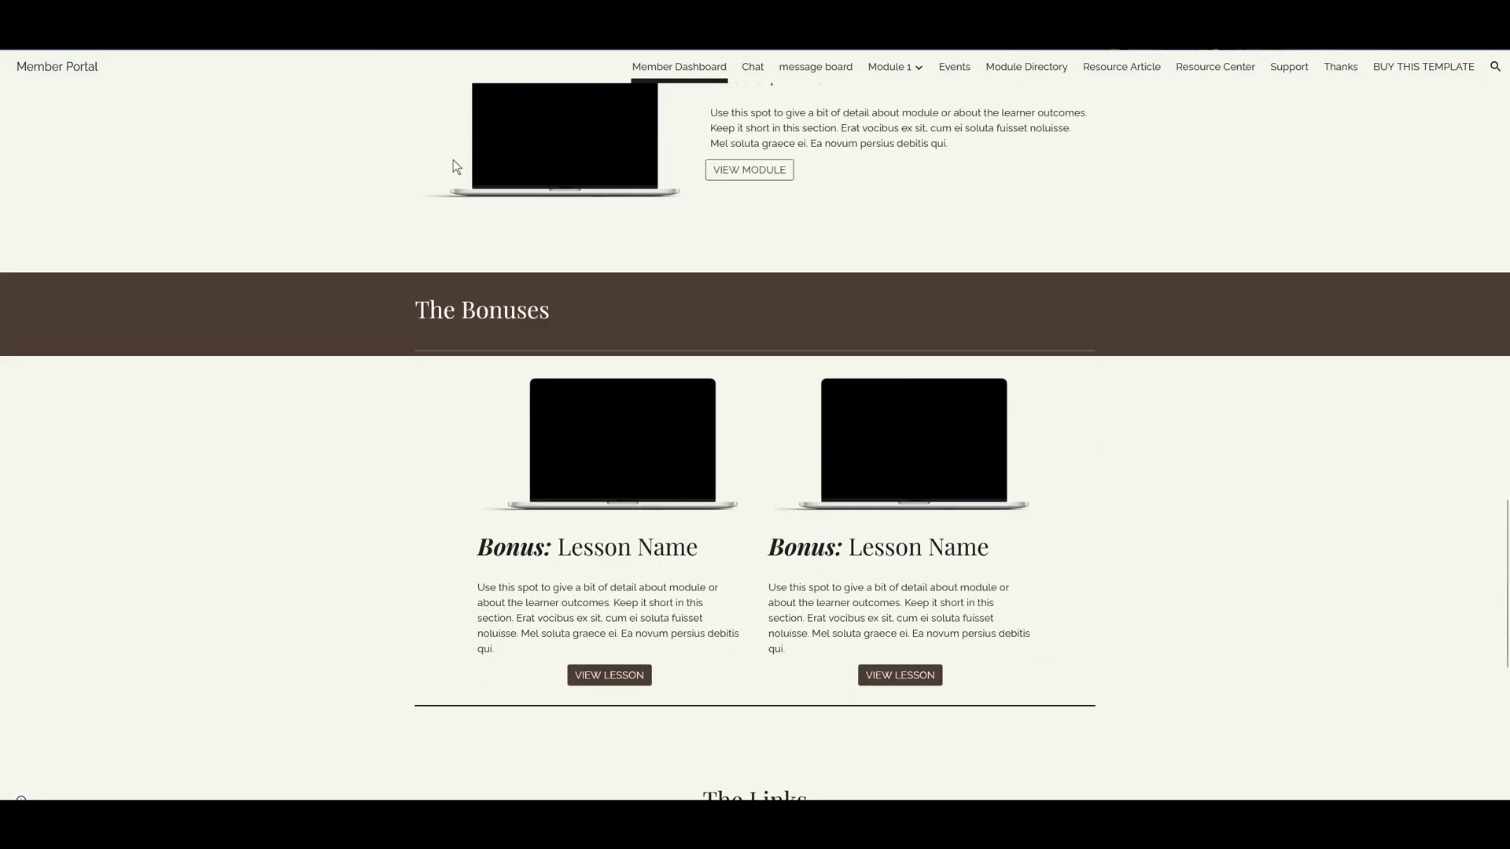
pyautogui.scroll(-4, 958, 271)
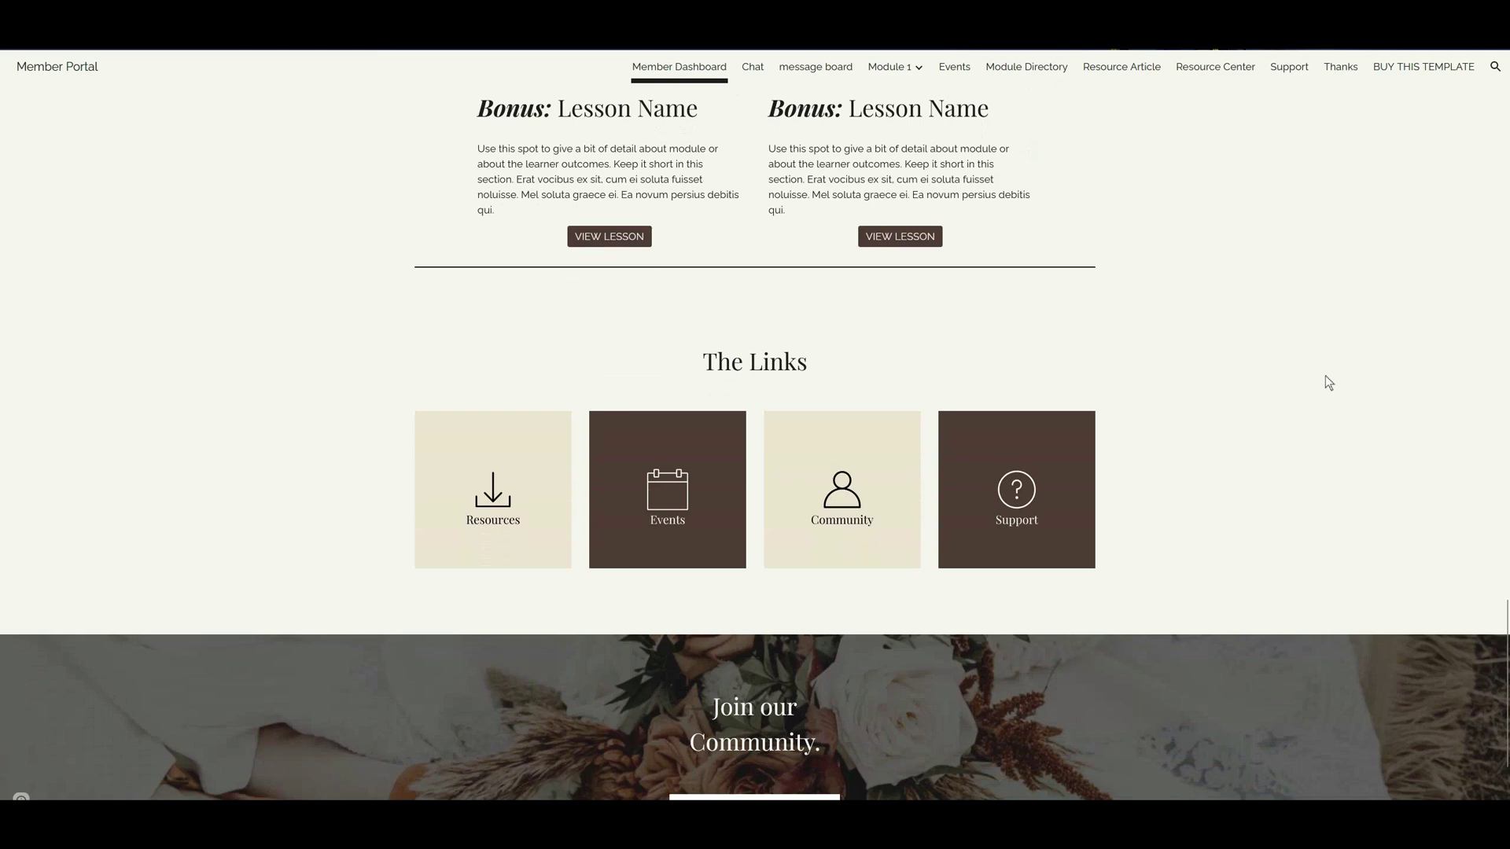
pyautogui.scroll(-3, 1329, 383)
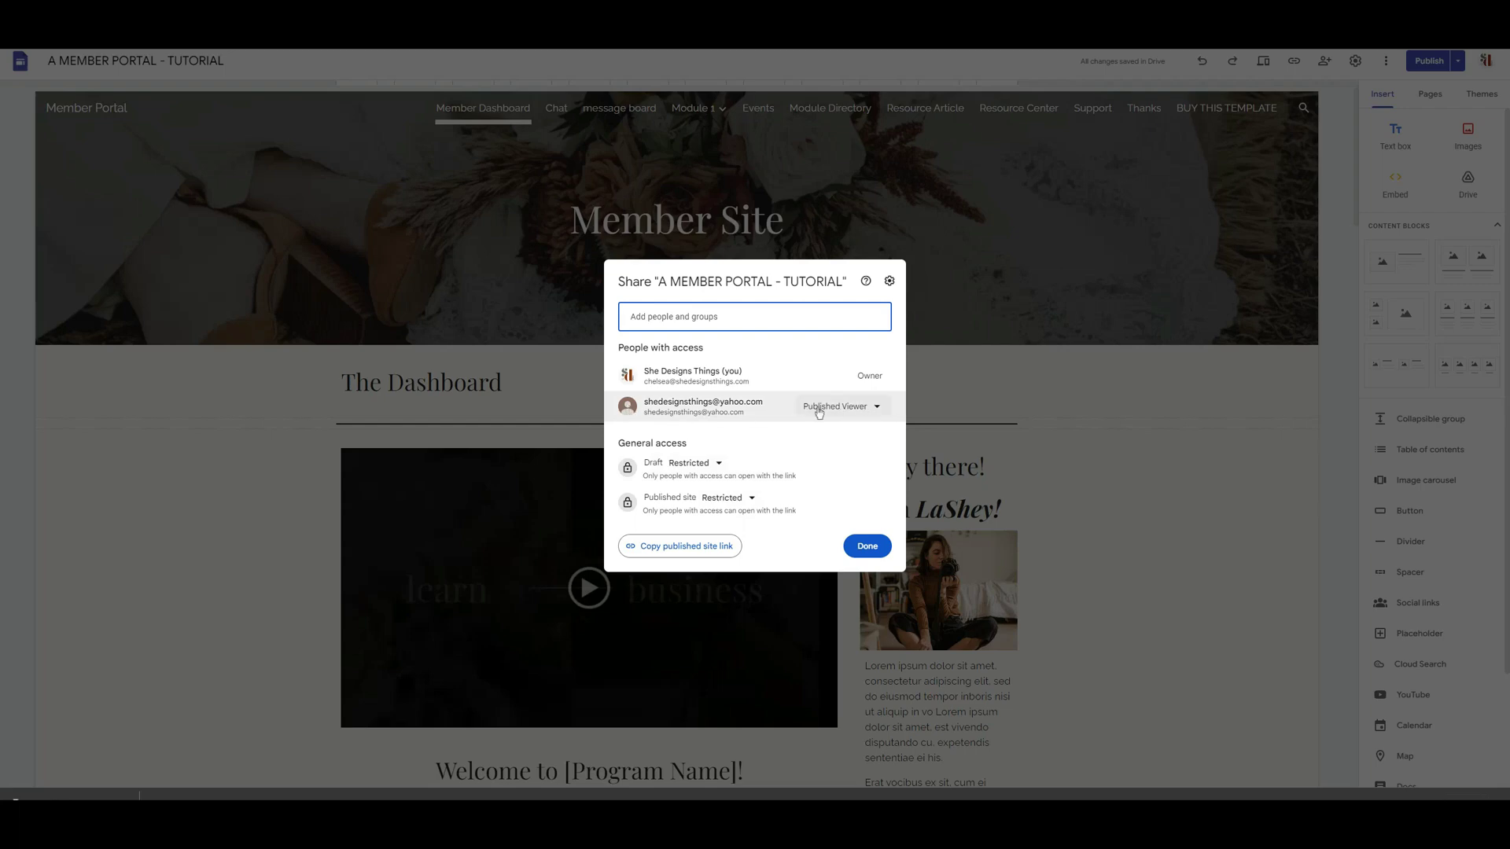
# Set the visitor's portal access to expire June 14 at 3:00 PM and save
pyautogui.click(875, 409)
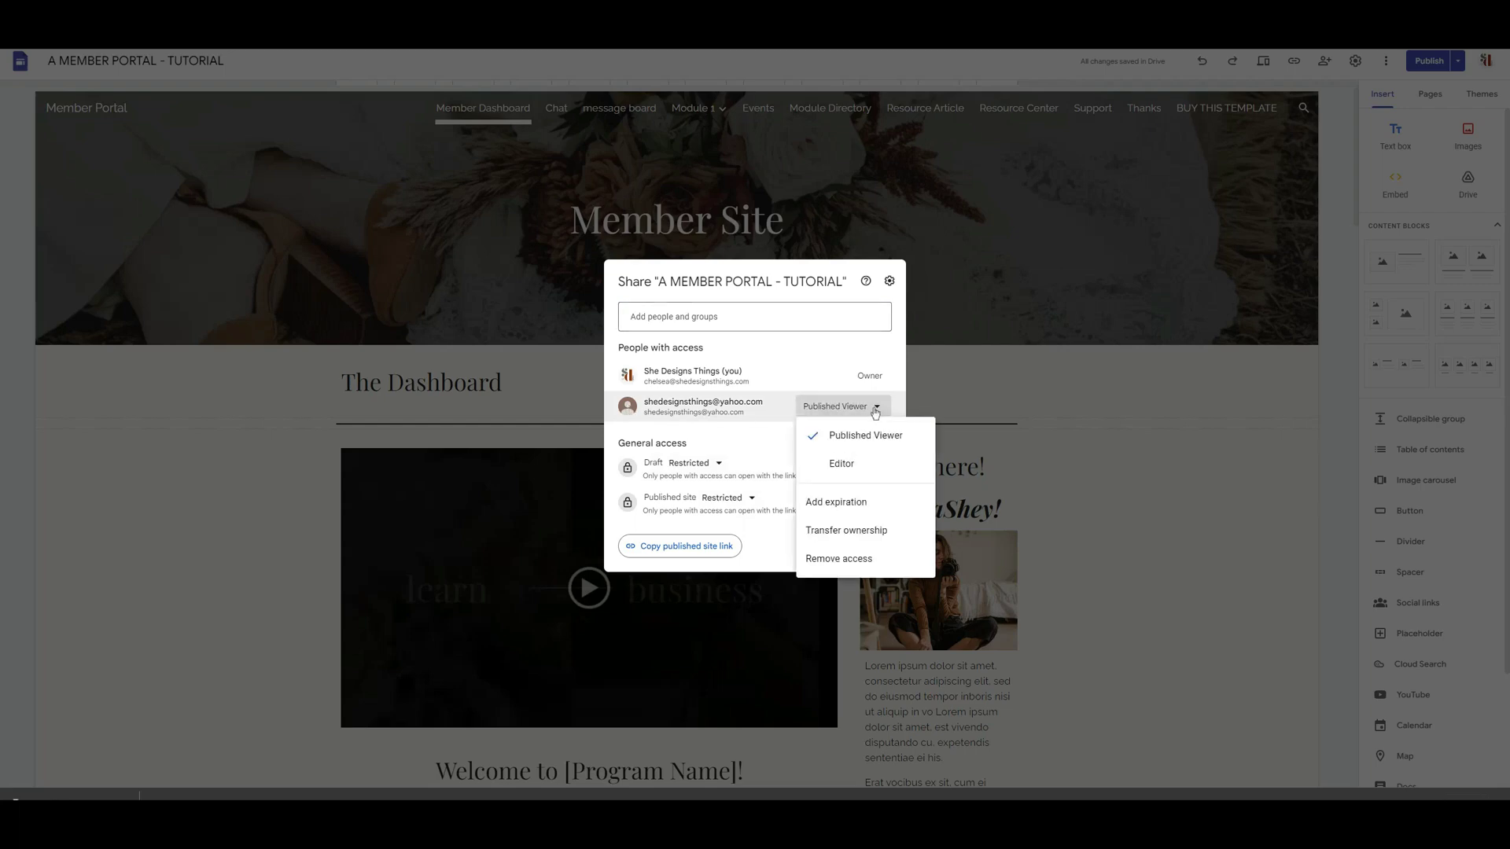
pyautogui.click(891, 501)
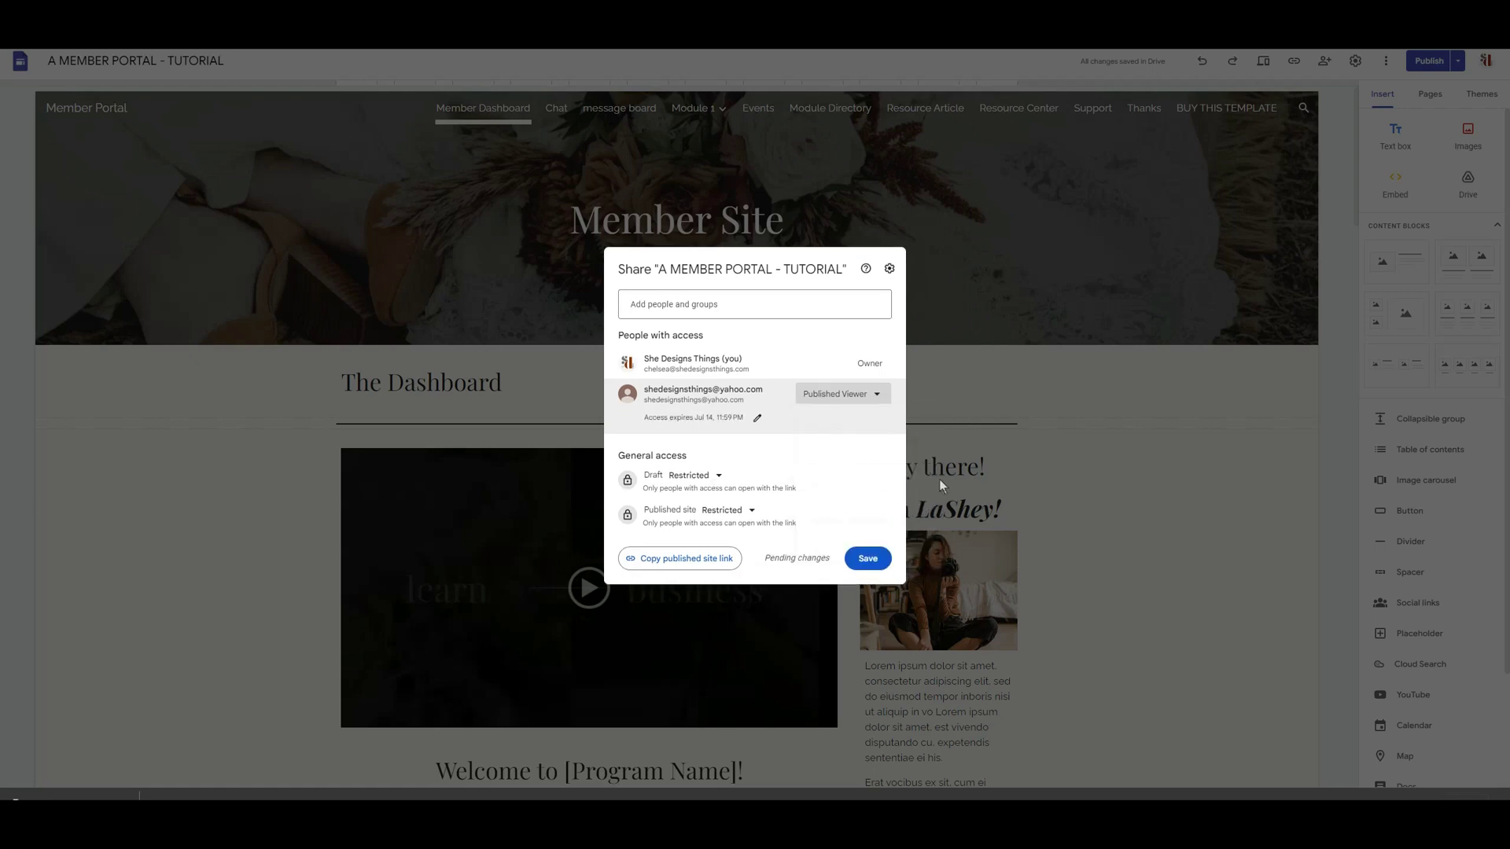
pyautogui.click(758, 419)
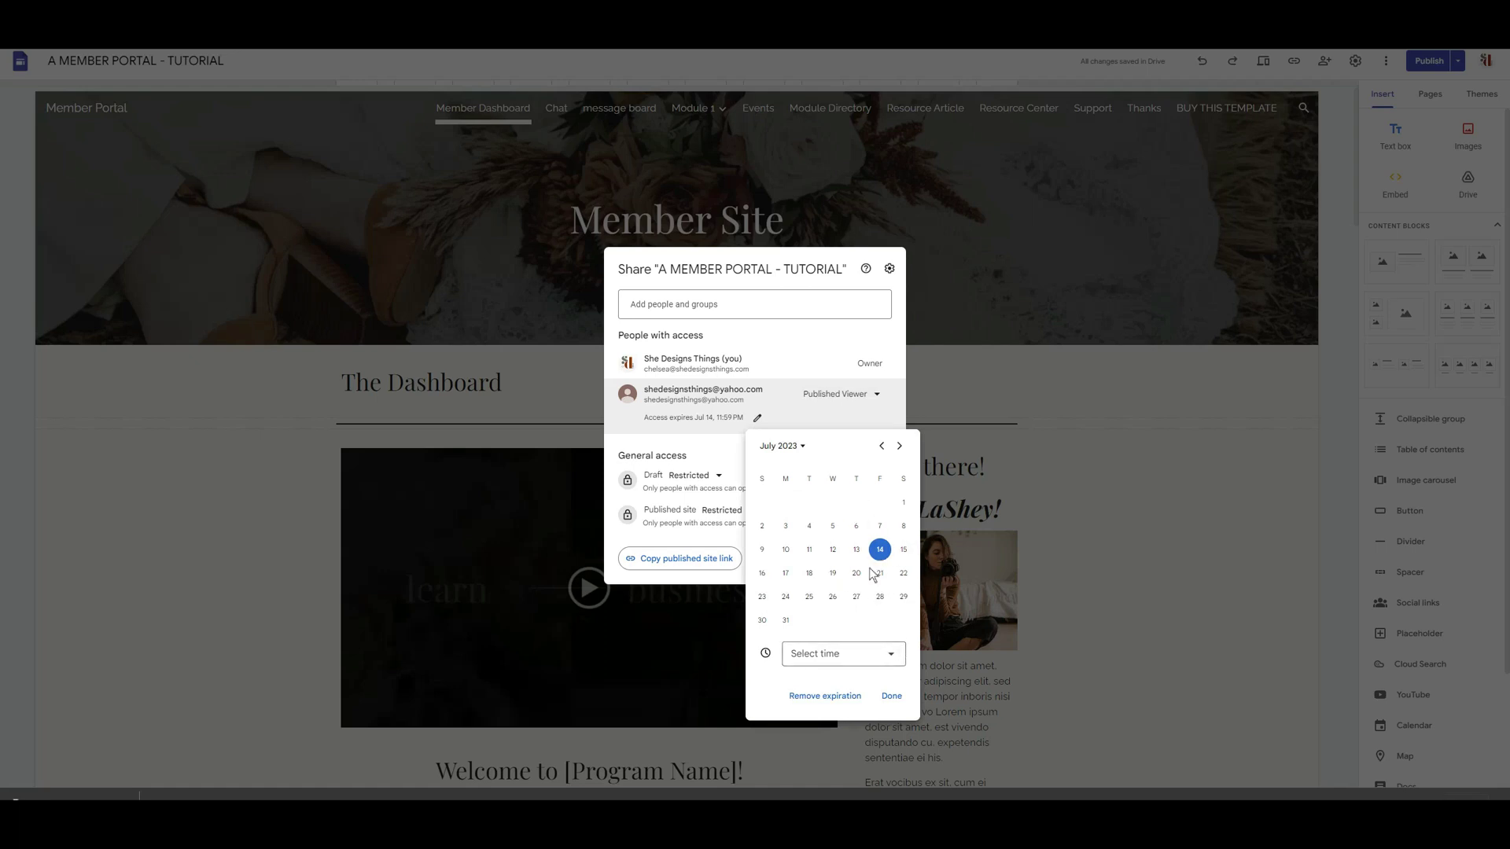
pyautogui.click(882, 446)
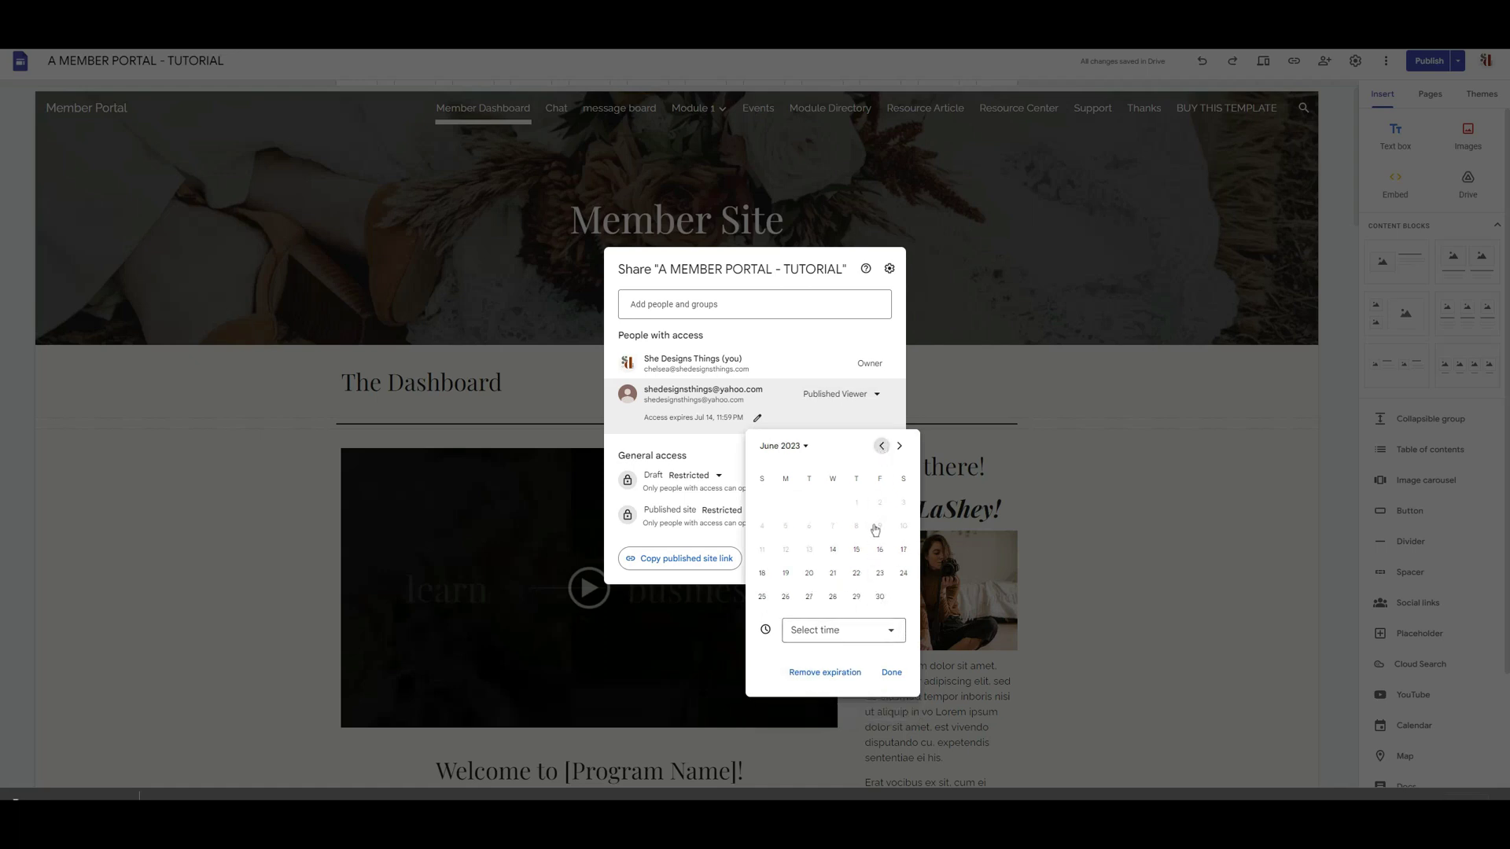
pyautogui.click(833, 554)
pyautogui.click(849, 630)
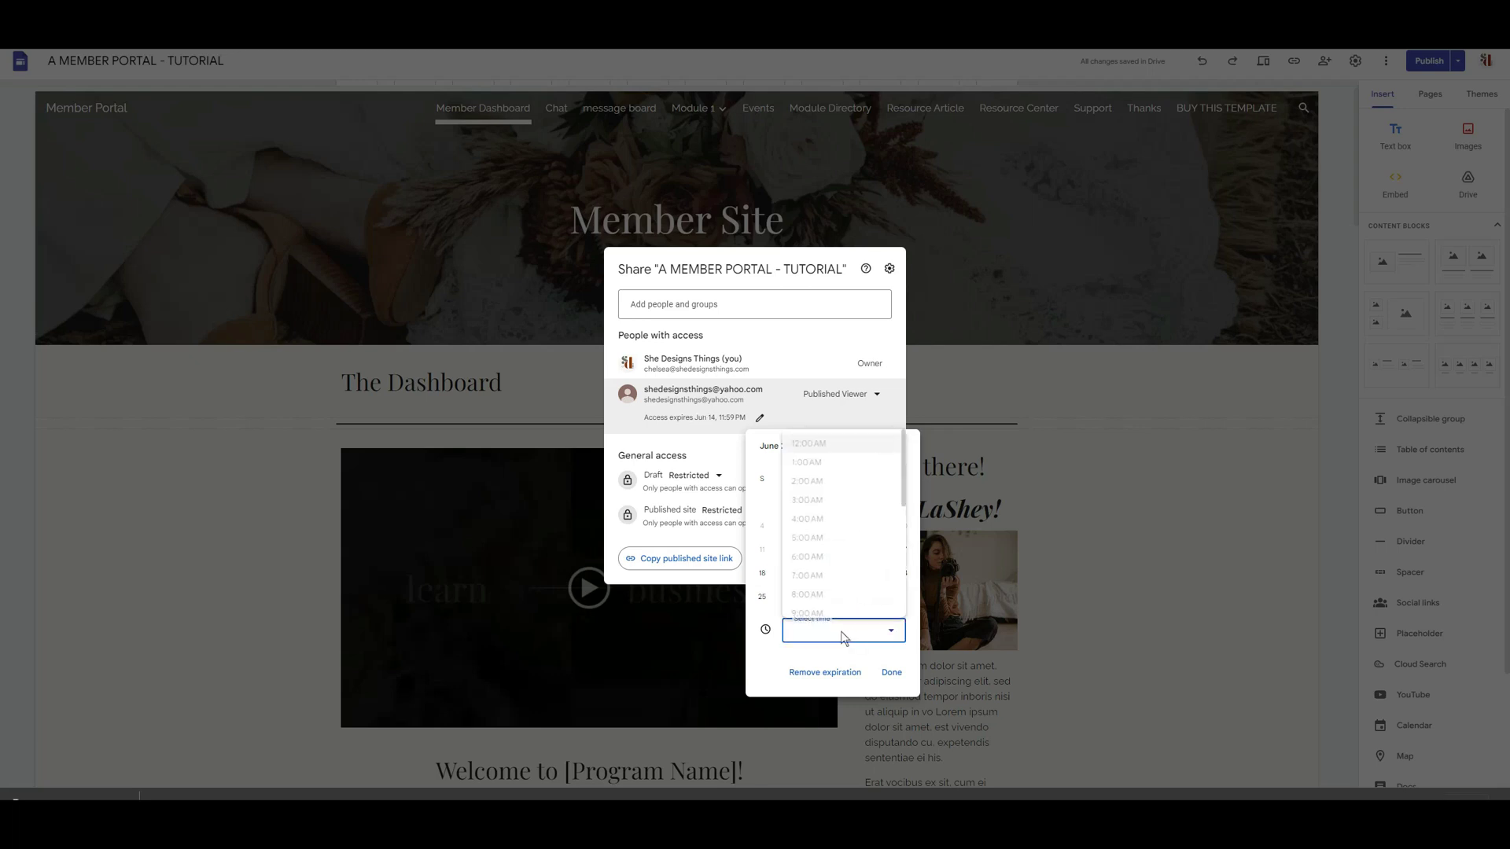
pyautogui.scroll(-5, 832, 512)
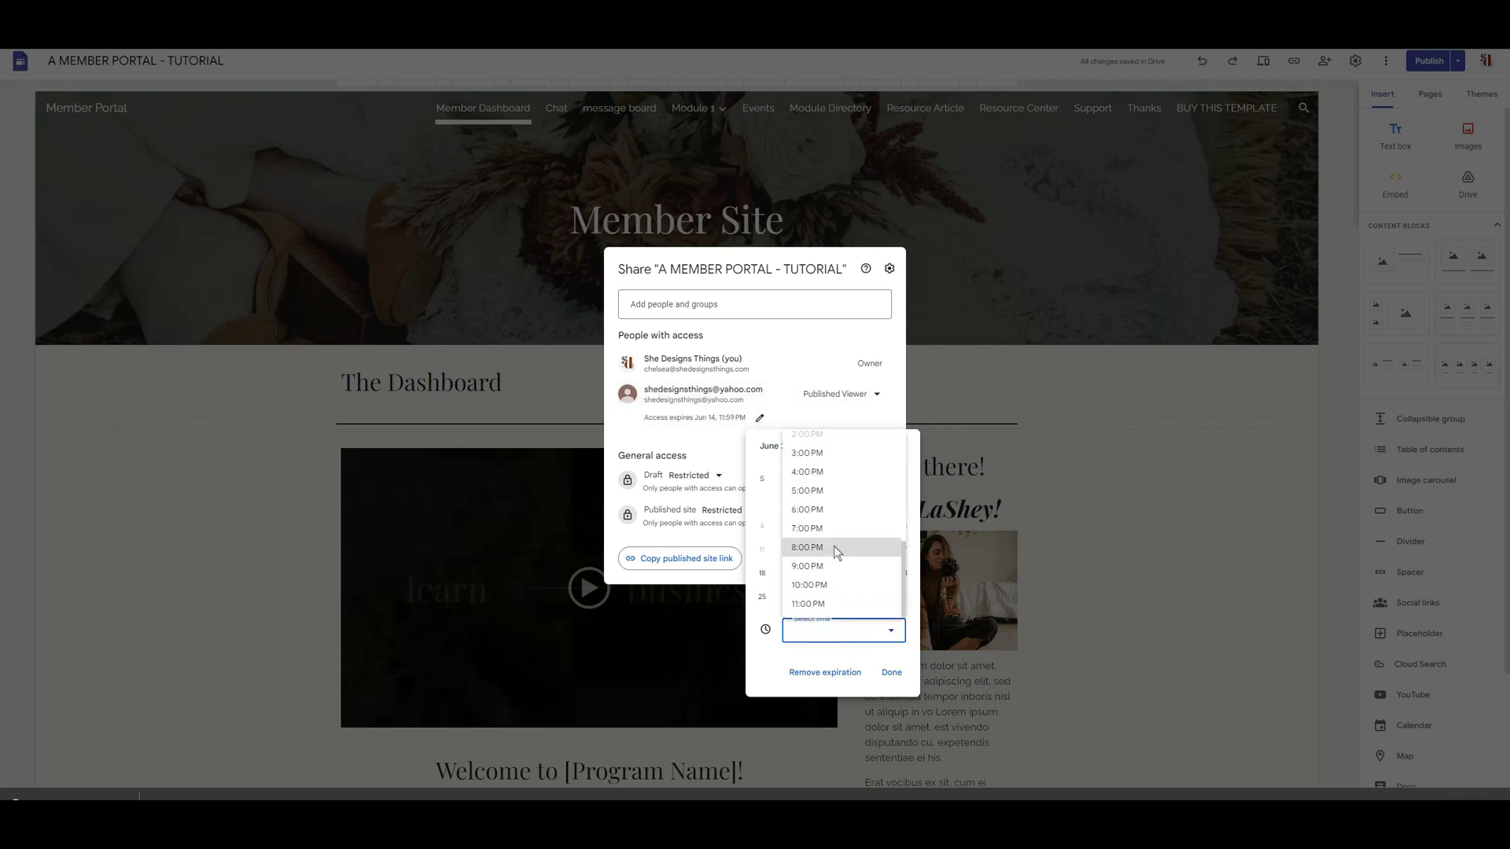
pyautogui.click(820, 453)
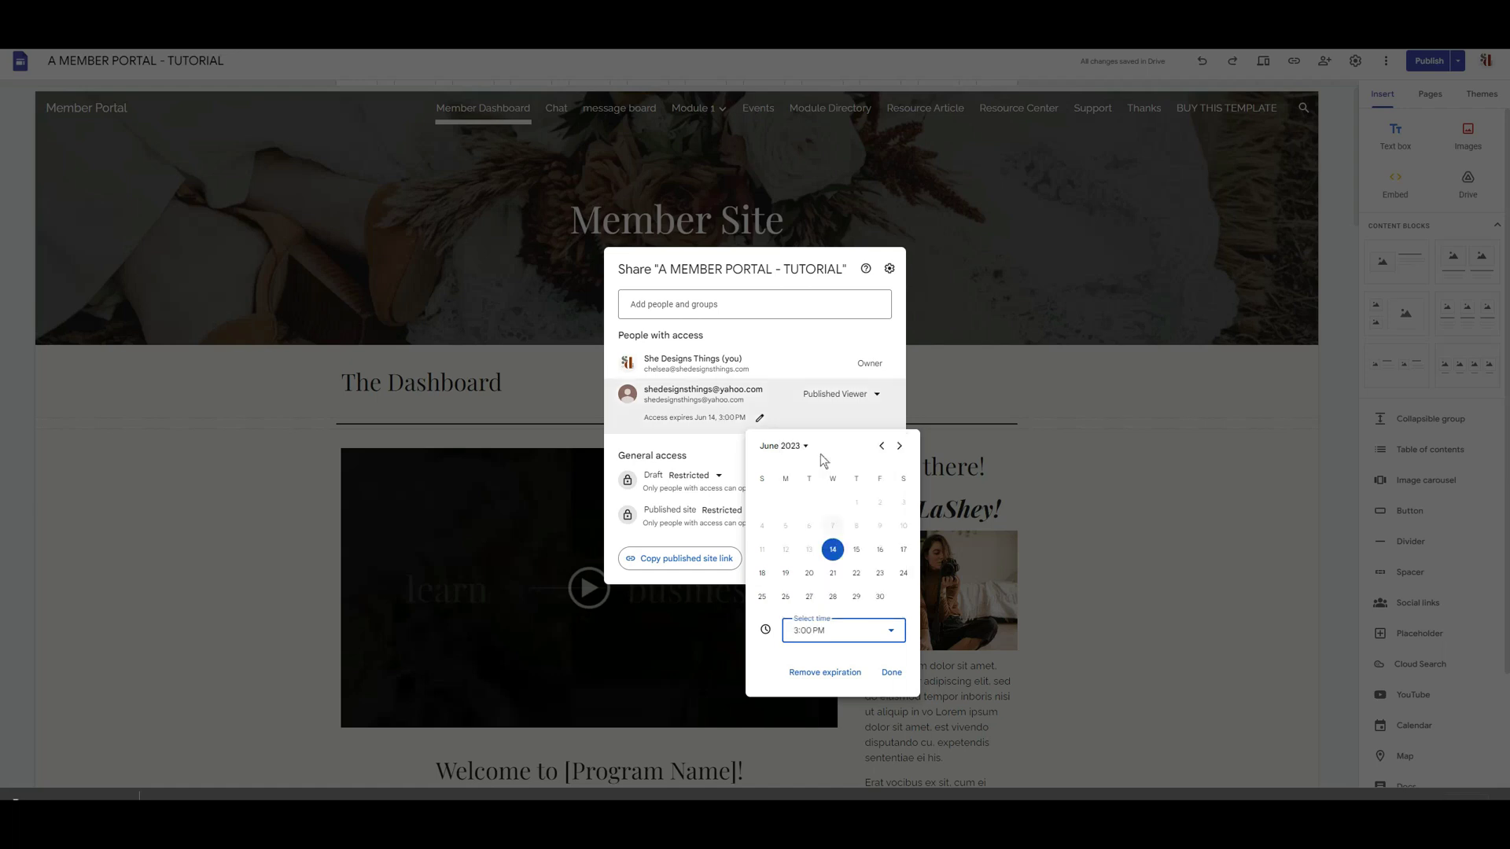
pyautogui.click(892, 672)
pyautogui.click(864, 560)
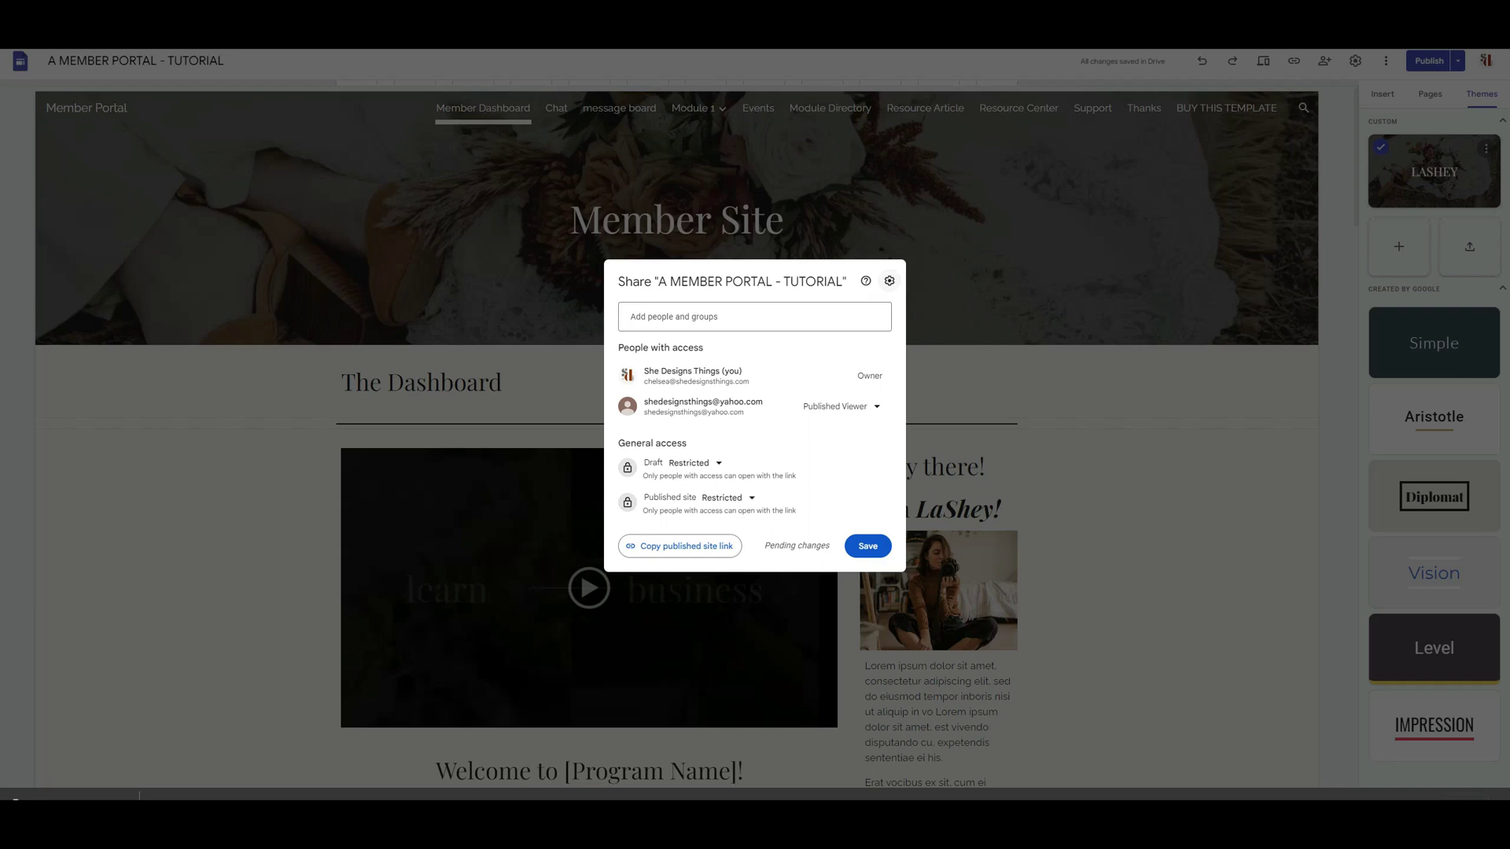
# Save the pending visitor sharing changes and return to the main sharing view
pyautogui.press('Return')
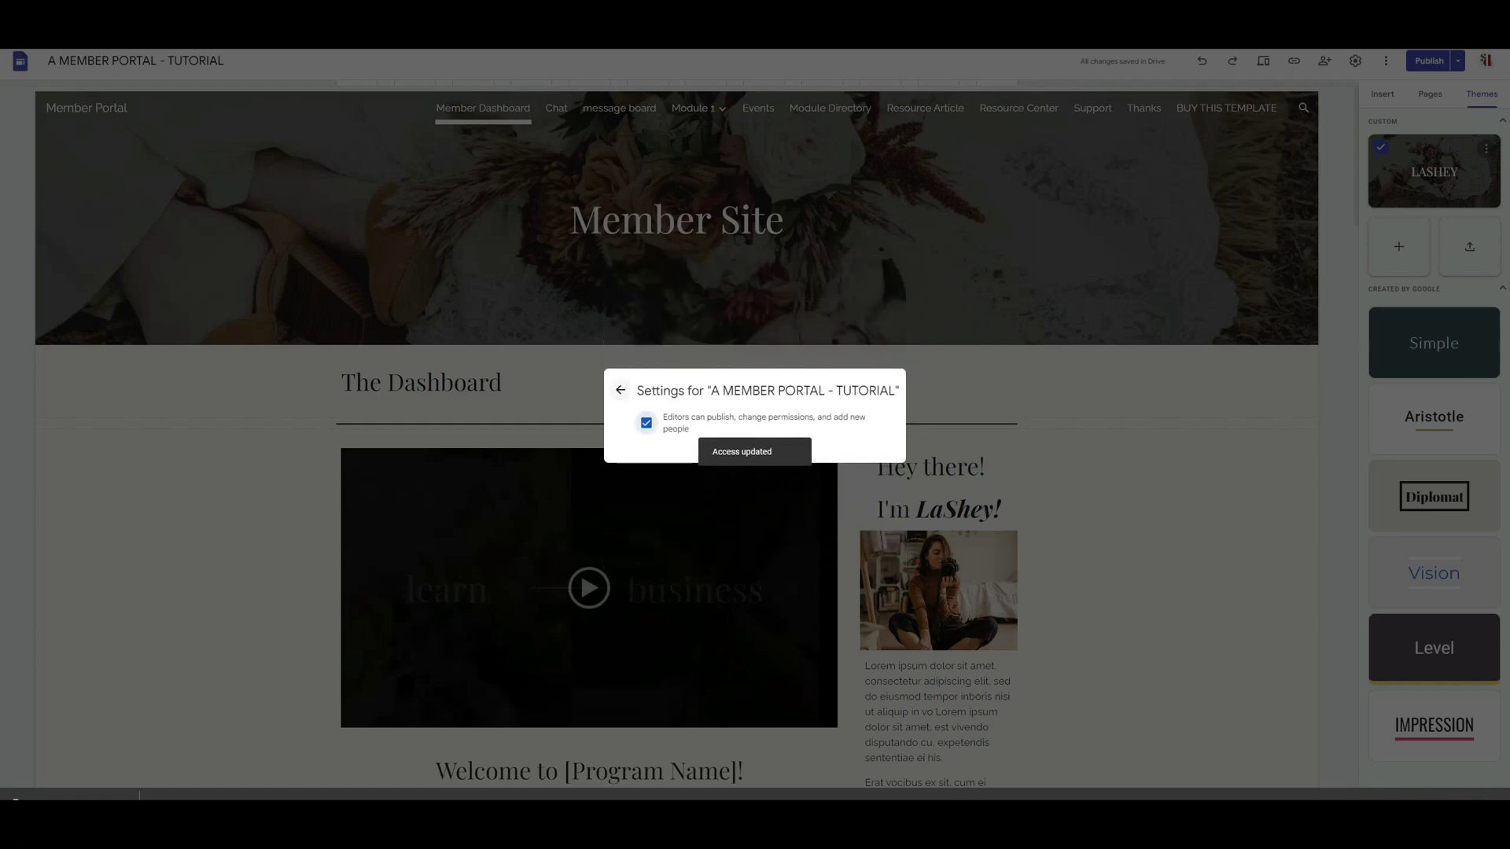
pyautogui.click(621, 390)
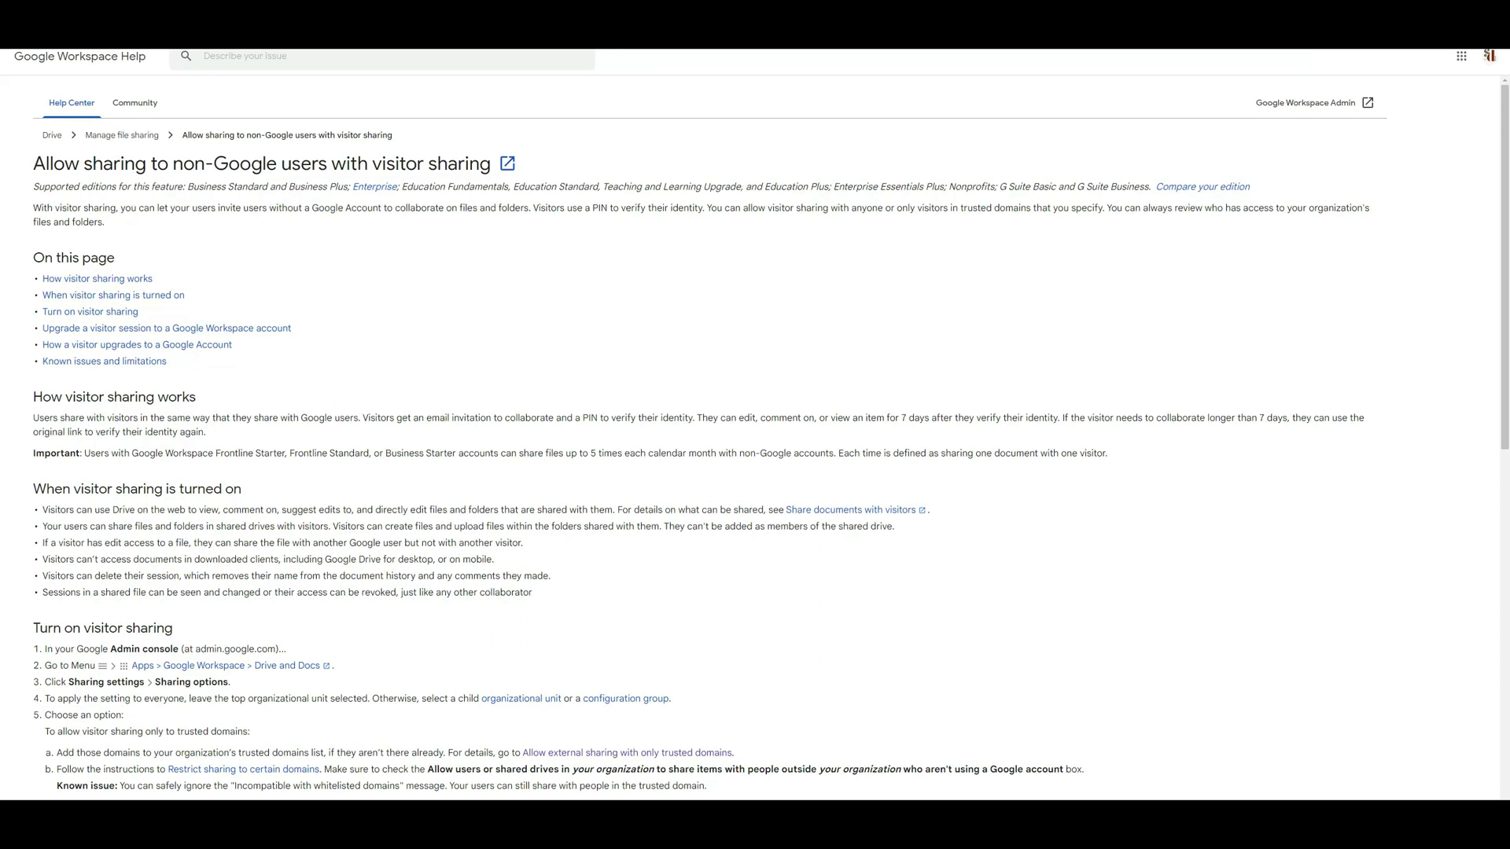
# Highlight the article title 'Allow sharing to non-Google users with visitor sharing' and the supported editions line
pyautogui.moveTo(33, 163); pyautogui.dragTo(252, 164)
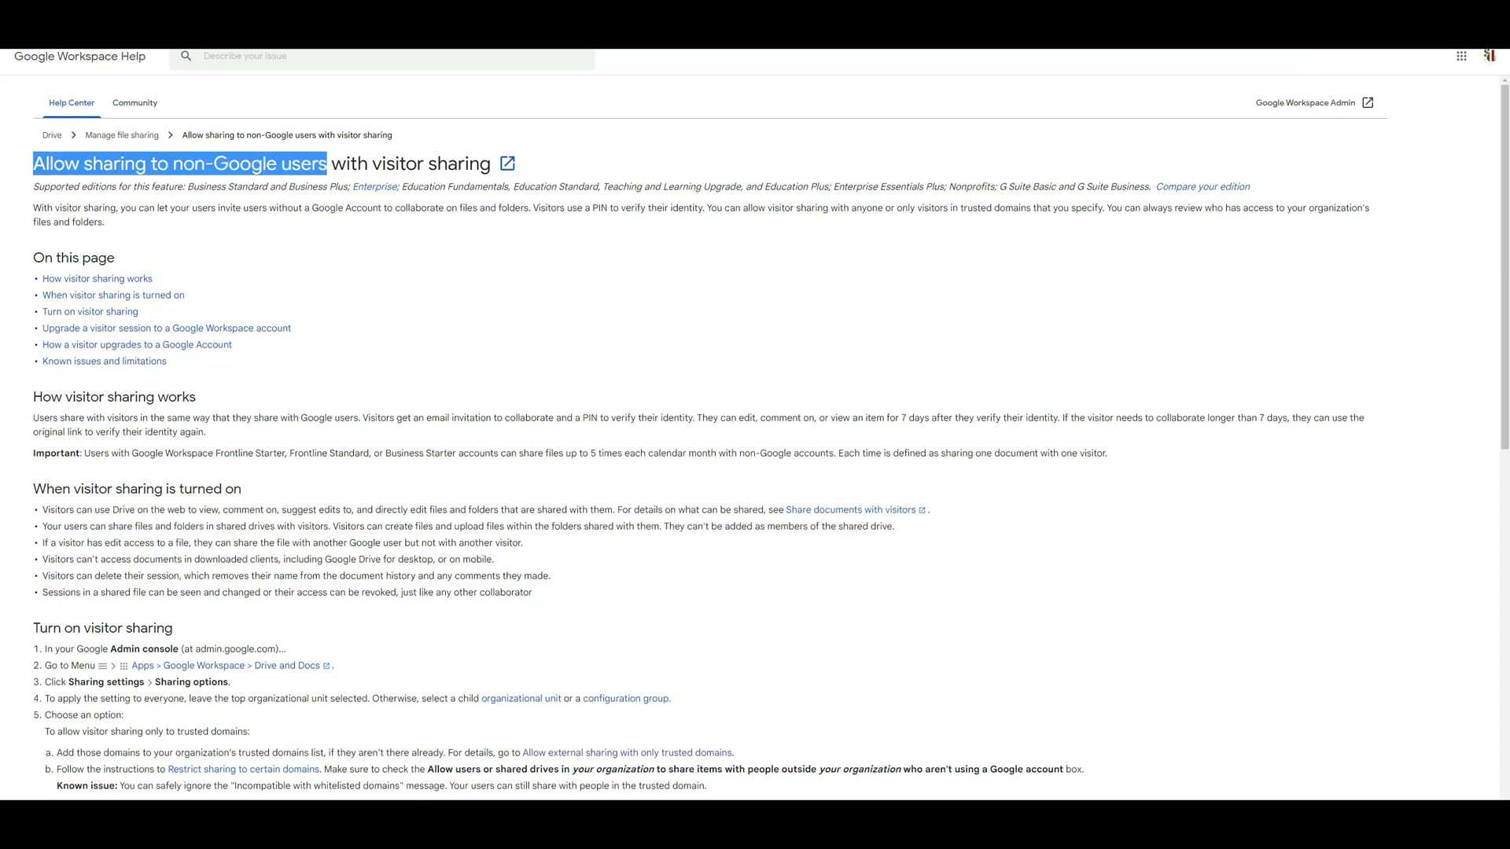
pyautogui.moveTo(327, 164); pyautogui.dragTo(491, 163)
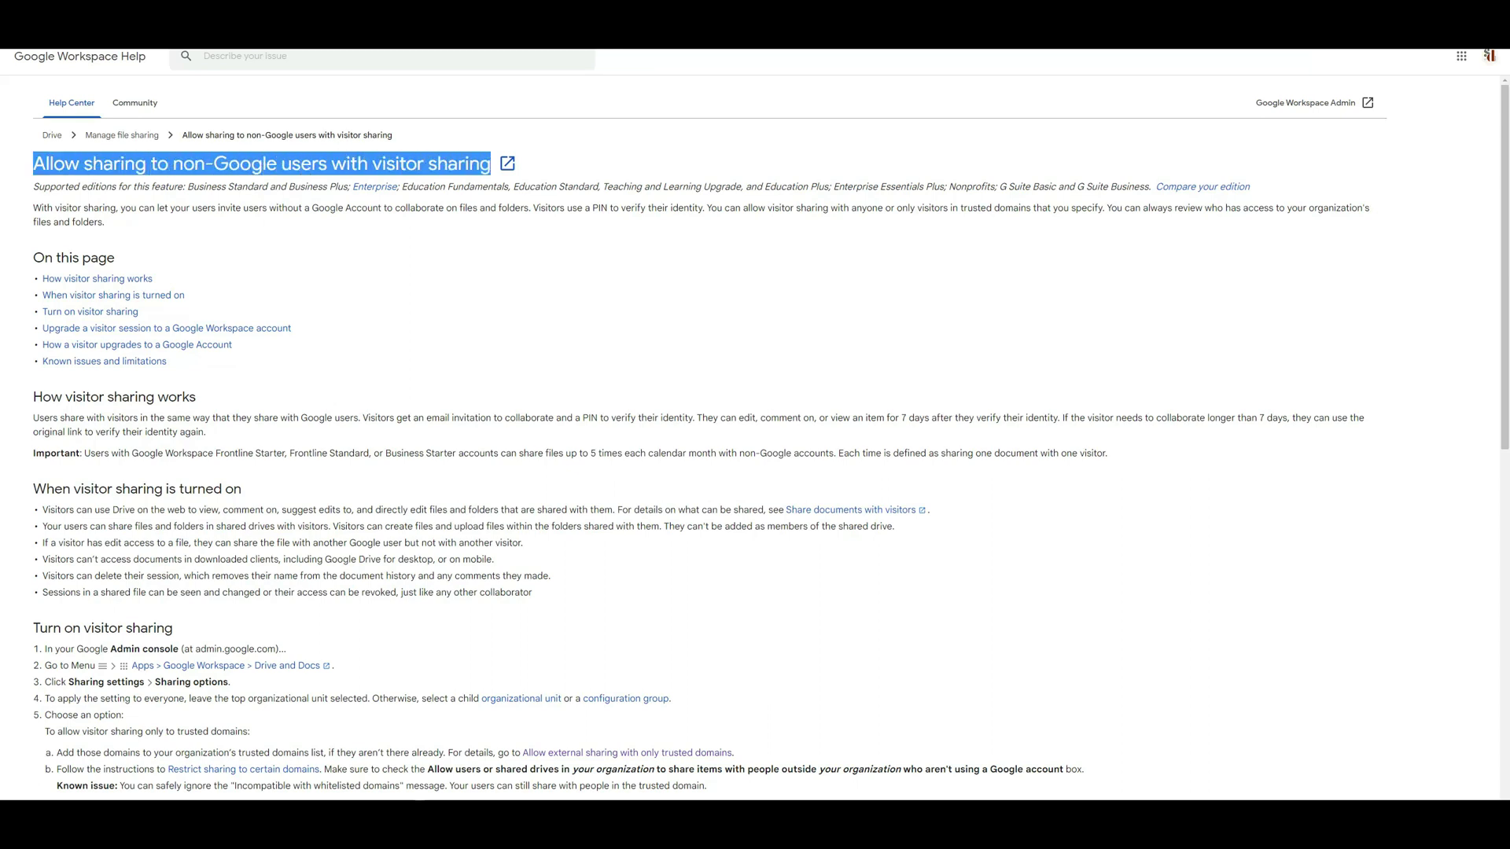
pyautogui.moveTo(37, 187); pyautogui.dragTo(1149, 207)
pyautogui.click(203, 186)
pyautogui.click(115, 258)
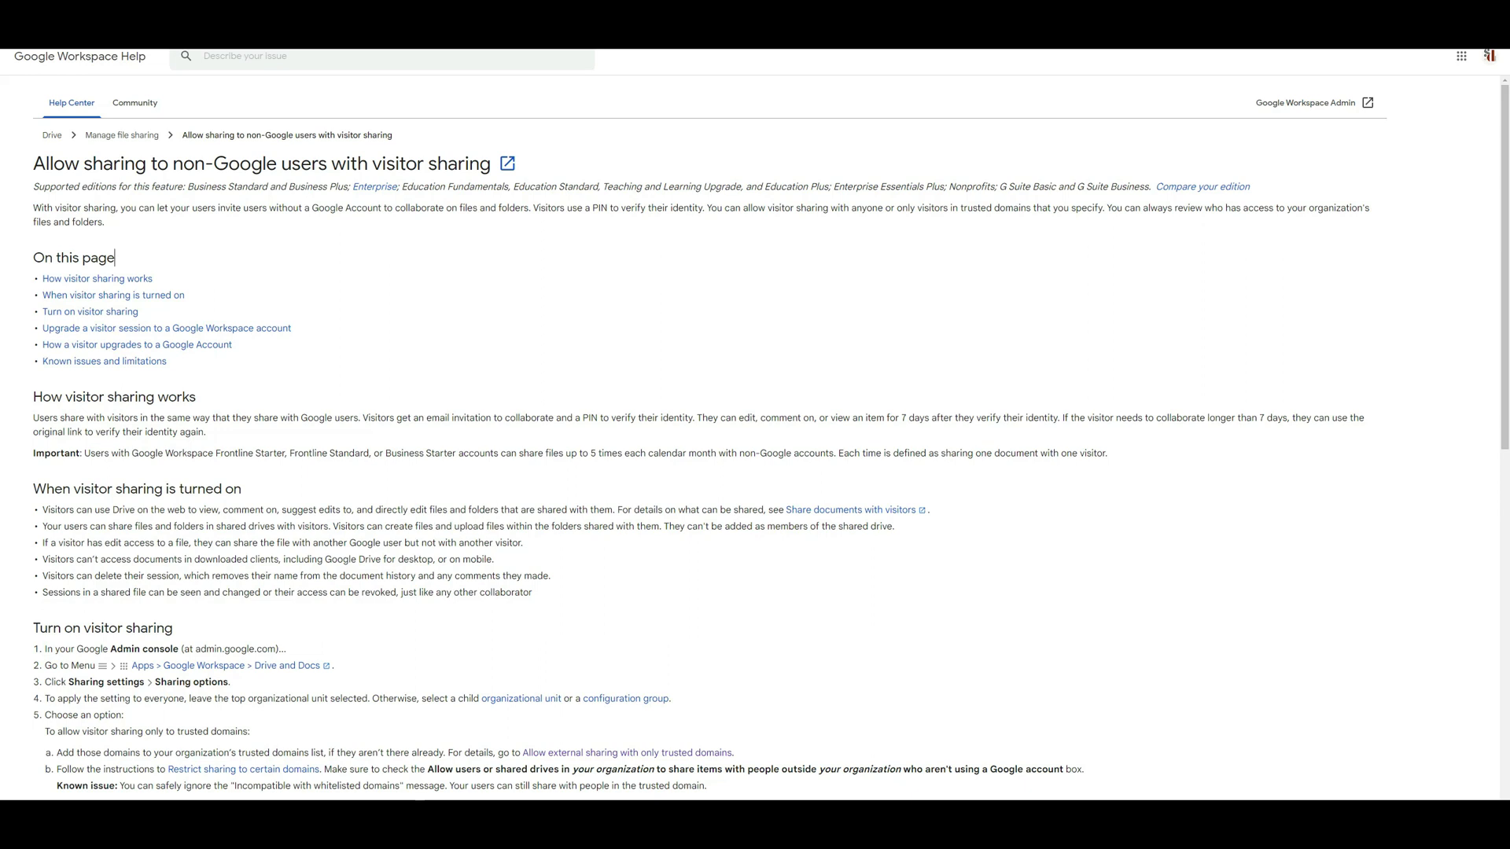
# Highlight the seven-step 'Turn on visitor sharing' section of the article
pyautogui.scroll(-6, 115, 258)
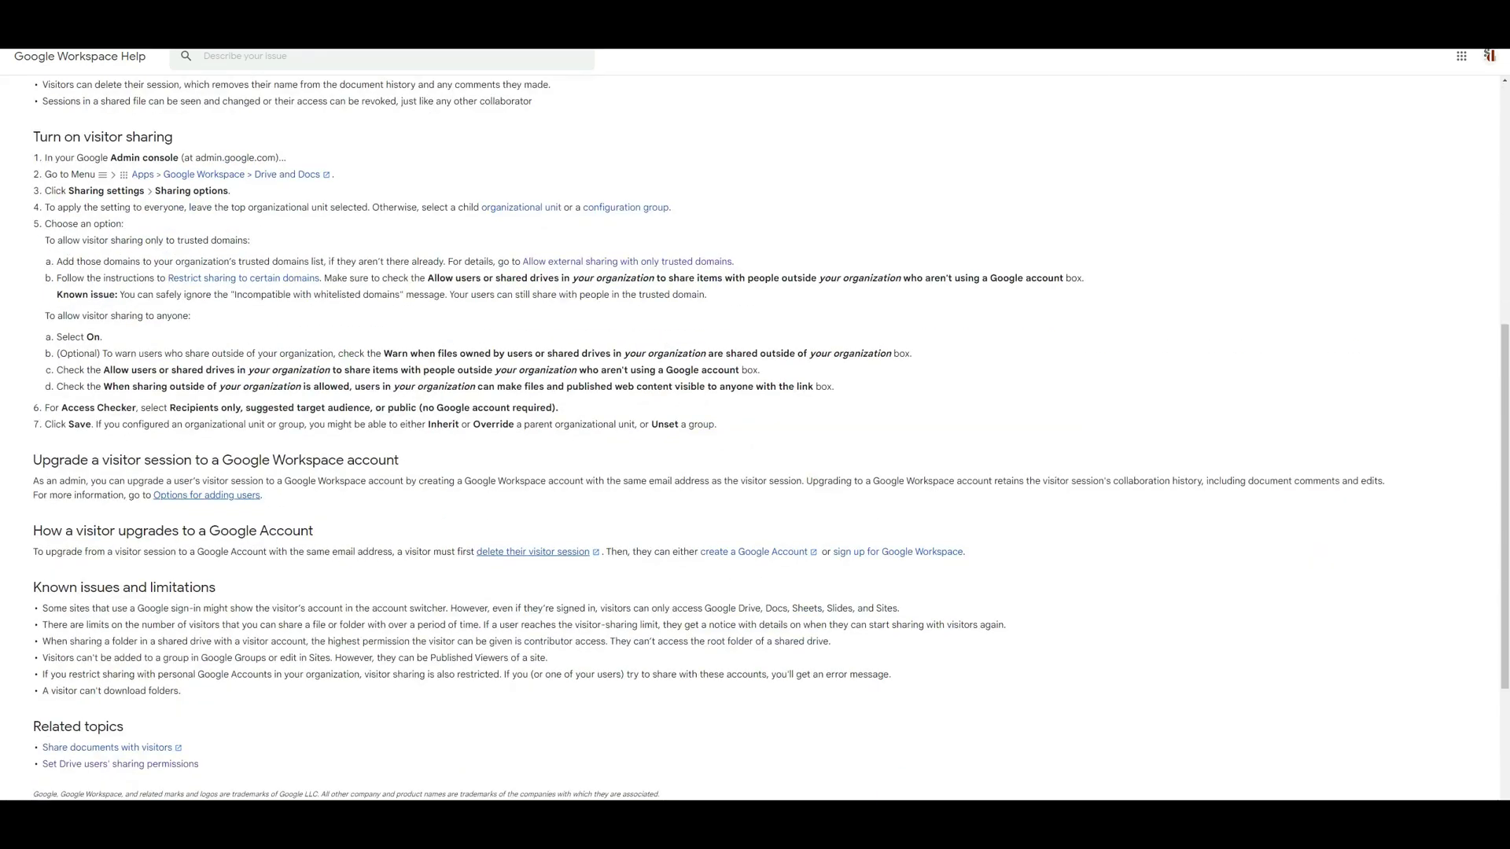
pyautogui.scroll(4, 114, 258)
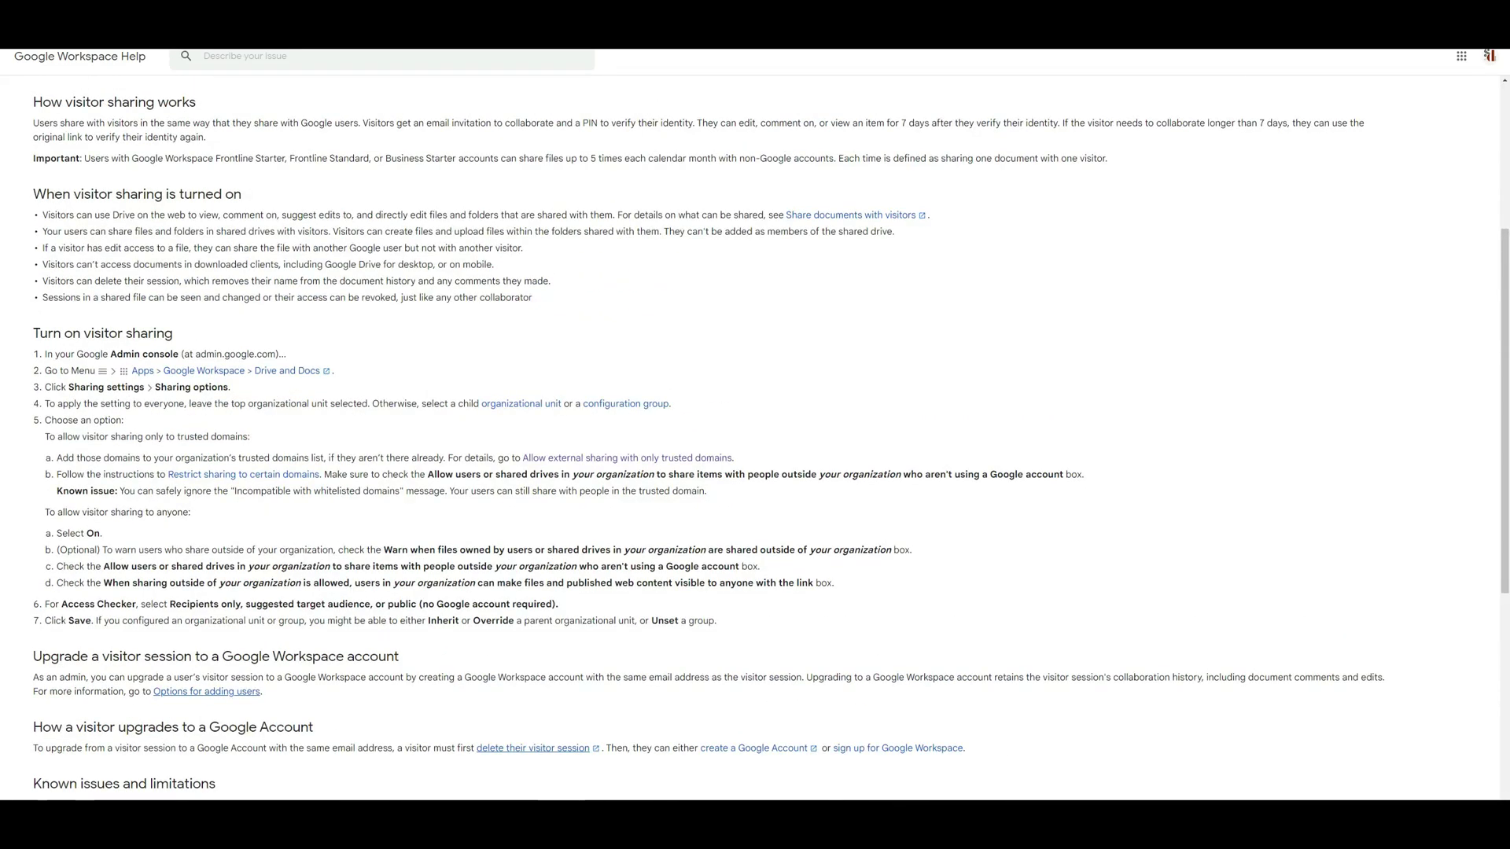
pyautogui.moveTo(37, 334); pyautogui.dragTo(575, 621)
pyautogui.click(575, 621)
pyautogui.moveTo(720, 621); pyautogui.dragTo(33, 334)
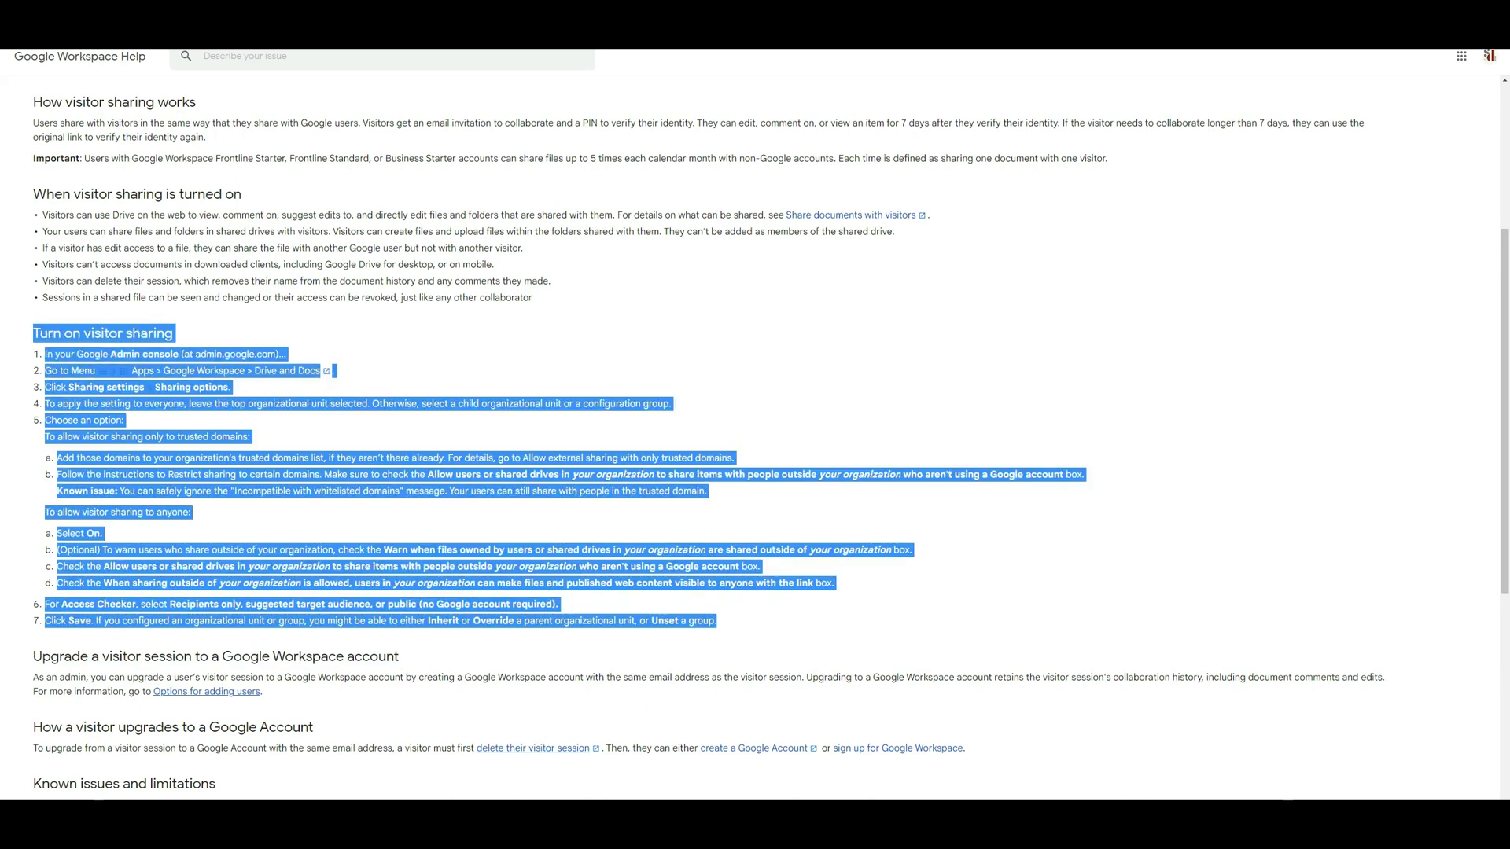